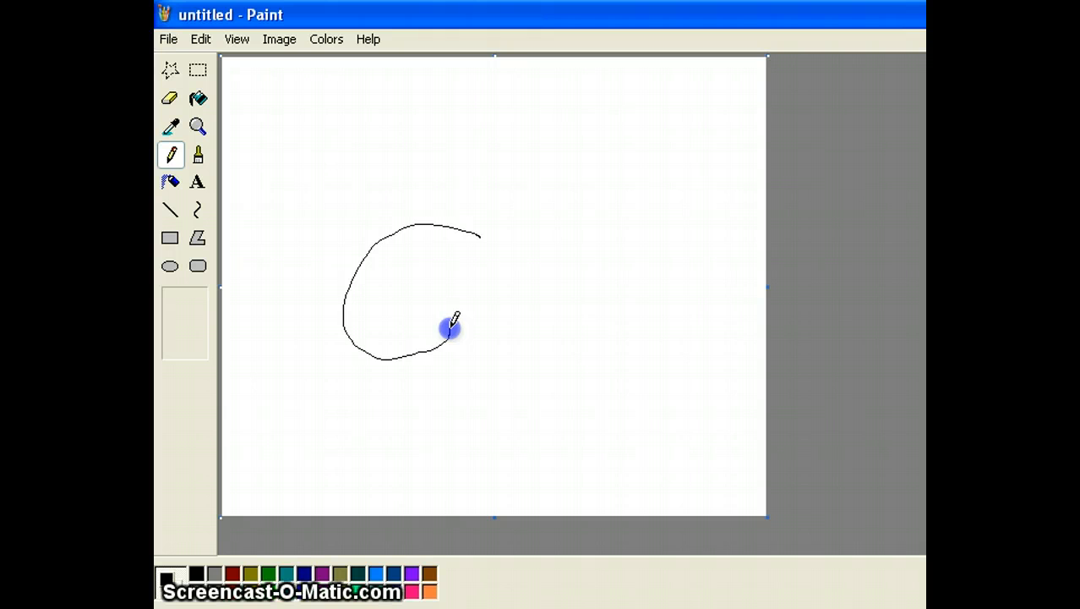
Sketch the stick figure's head dot, body line, arms and a leg with the Pencil.
{"action": "left_click", "coordinate": [377, 339]}
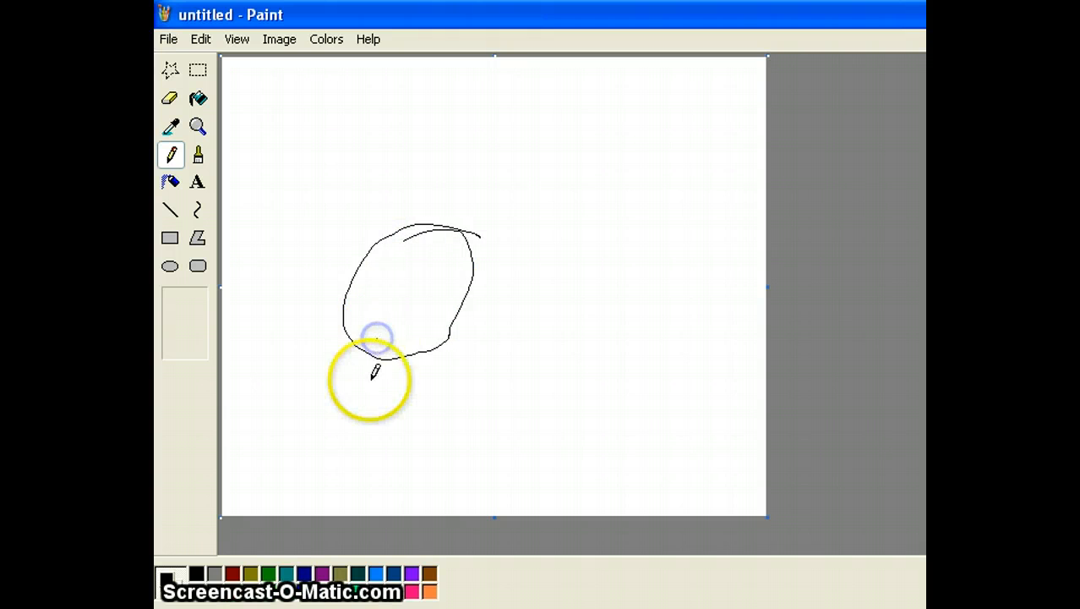
{"action": "left_click_drag", "start_coordinate": [374, 361], "coordinate": [321, 472]}
{"action": "left_click_drag", "start_coordinate": [305, 389], "coordinate": [415, 433]}
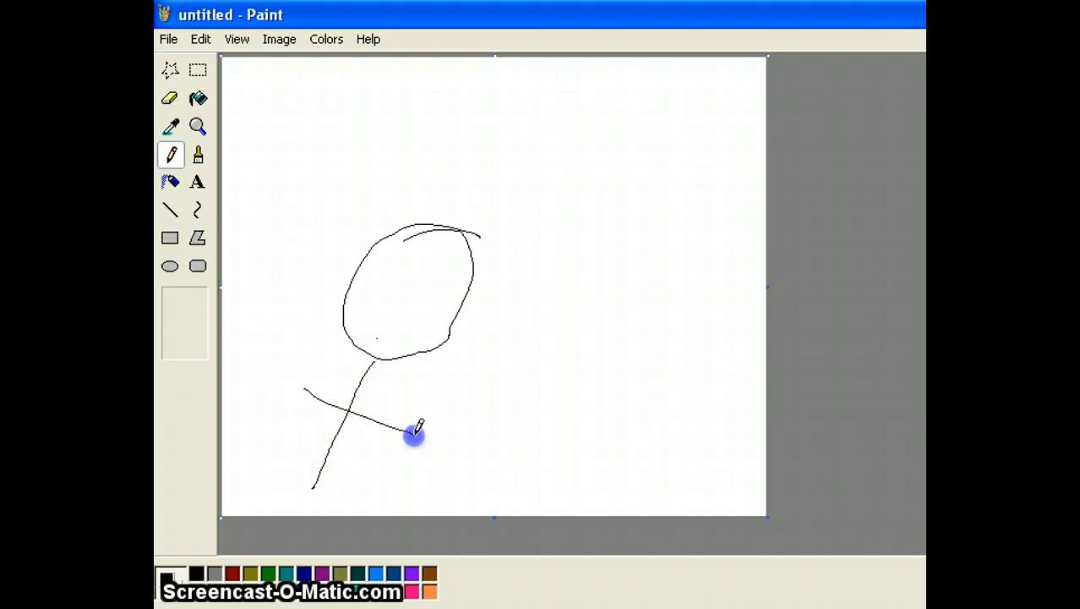
{"action": "left_click_drag", "start_coordinate": [313, 487], "coordinate": [230, 511]}
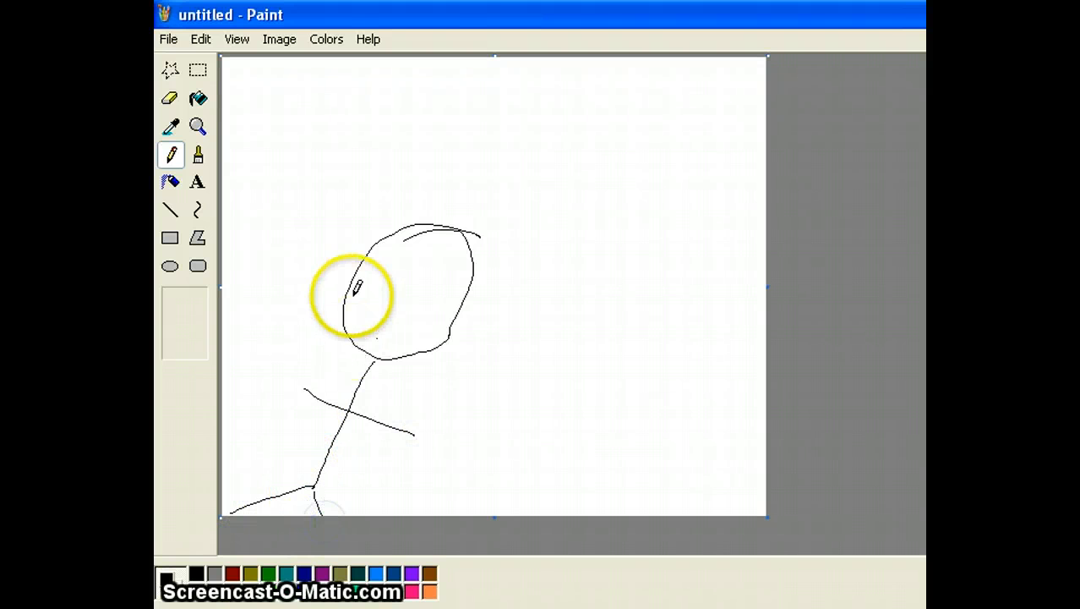
Add facial features with eye pupils, a tall pointed hat and a small upper-left dot.
{"action": "left_click_drag", "start_coordinate": [397, 258], "coordinate": [425, 289]}
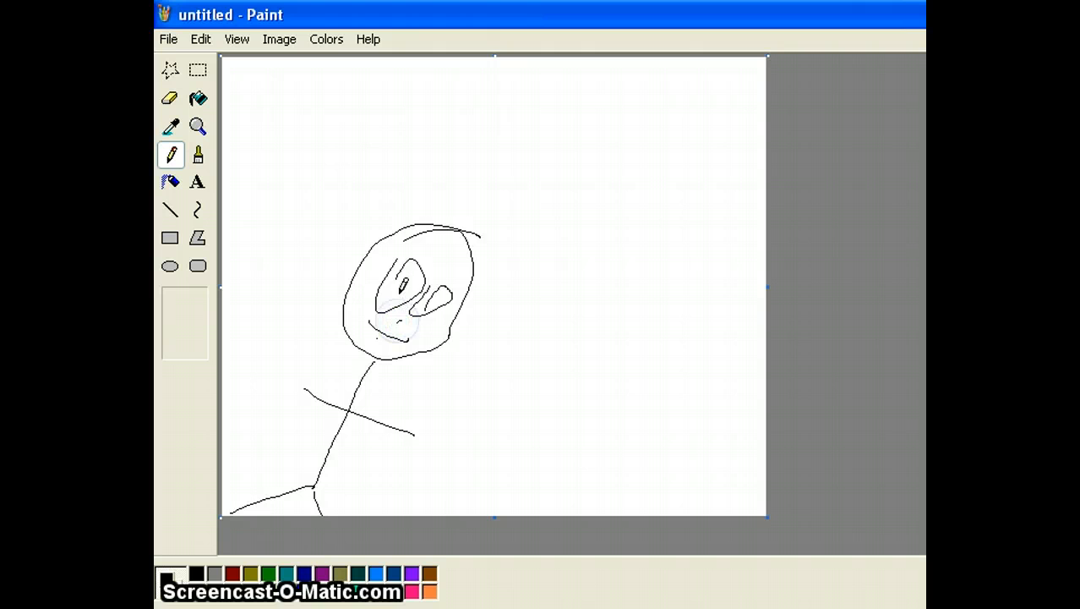
{"action": "left_click", "coordinate": [398, 290]}
{"action": "left_click", "coordinate": [429, 300]}
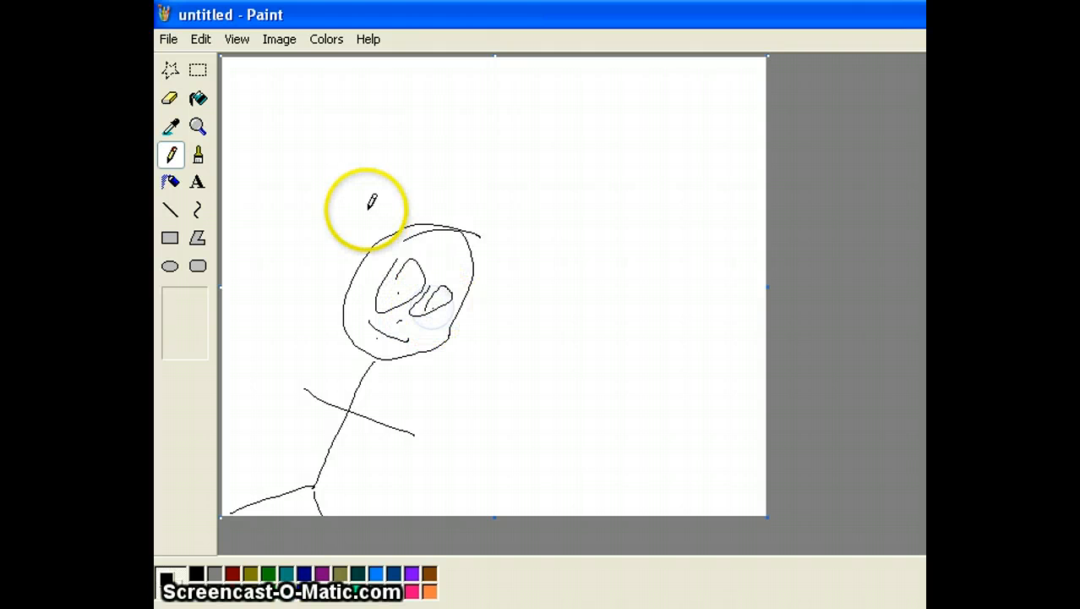
{"action": "left_click", "coordinate": [497, 69]}
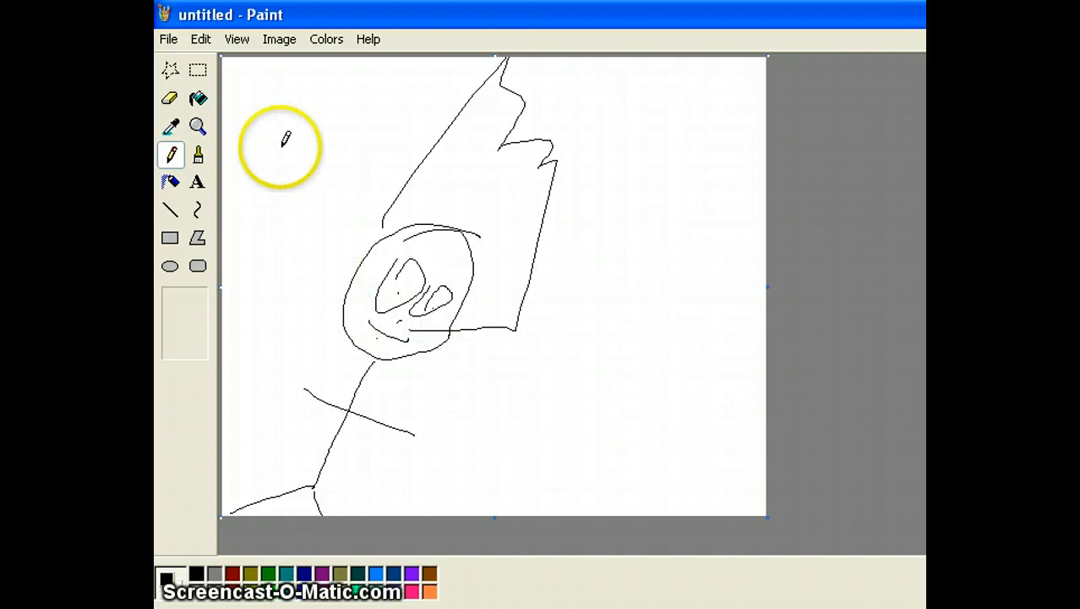
{"action": "left_click", "coordinate": [254, 132]}
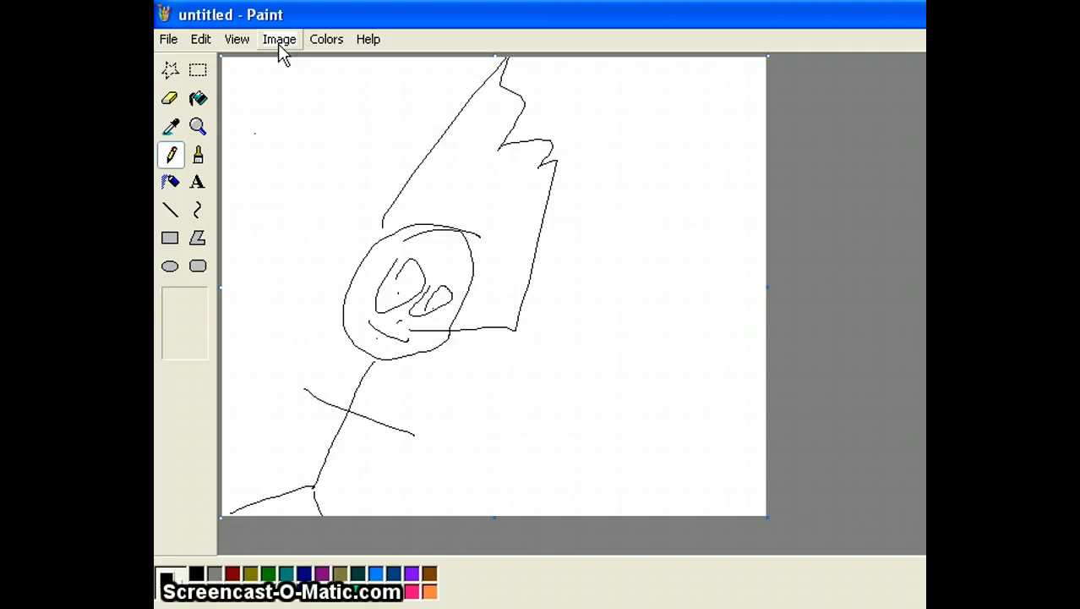
Erase part of the eyes and head outline, then clear the whole image to white.
{"action": "left_click", "coordinate": [170, 99]}
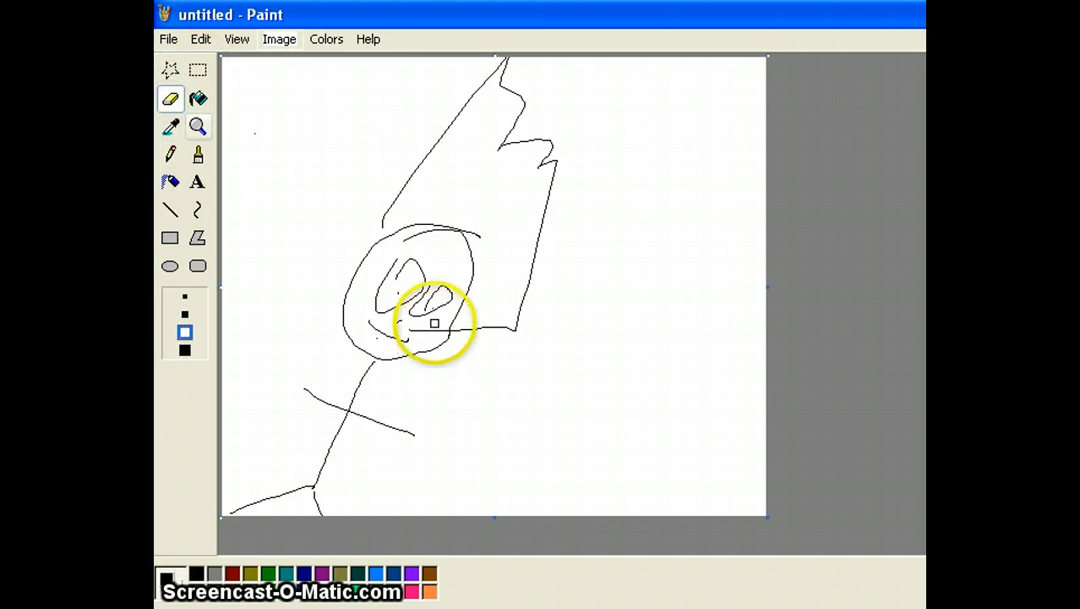
{"action": "left_click_drag", "start_coordinate": [435, 323], "coordinate": [423, 155]}
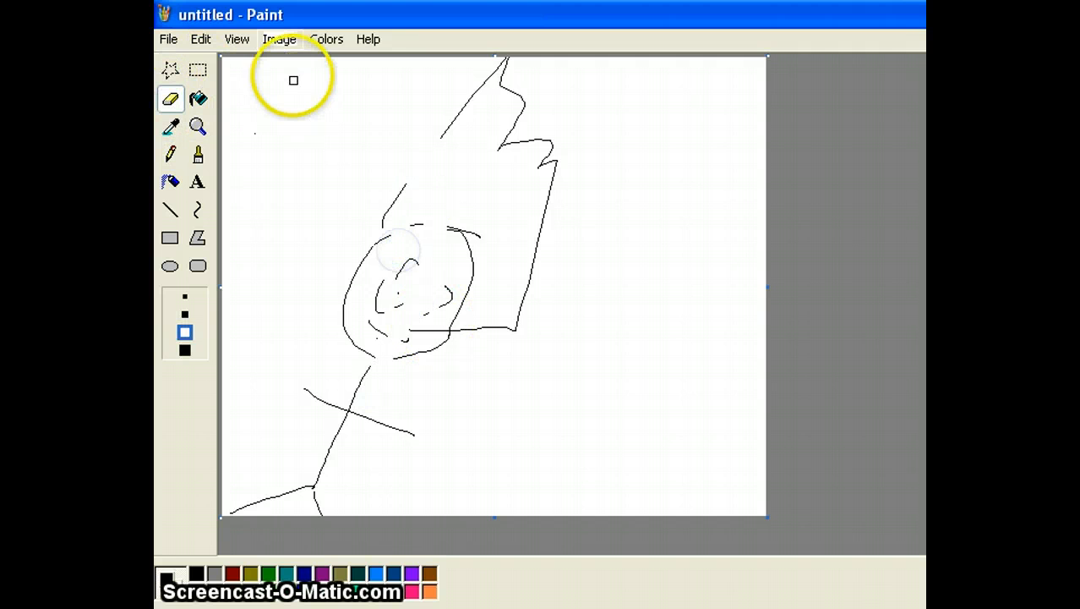
{"action": "left_click", "coordinate": [282, 41]}
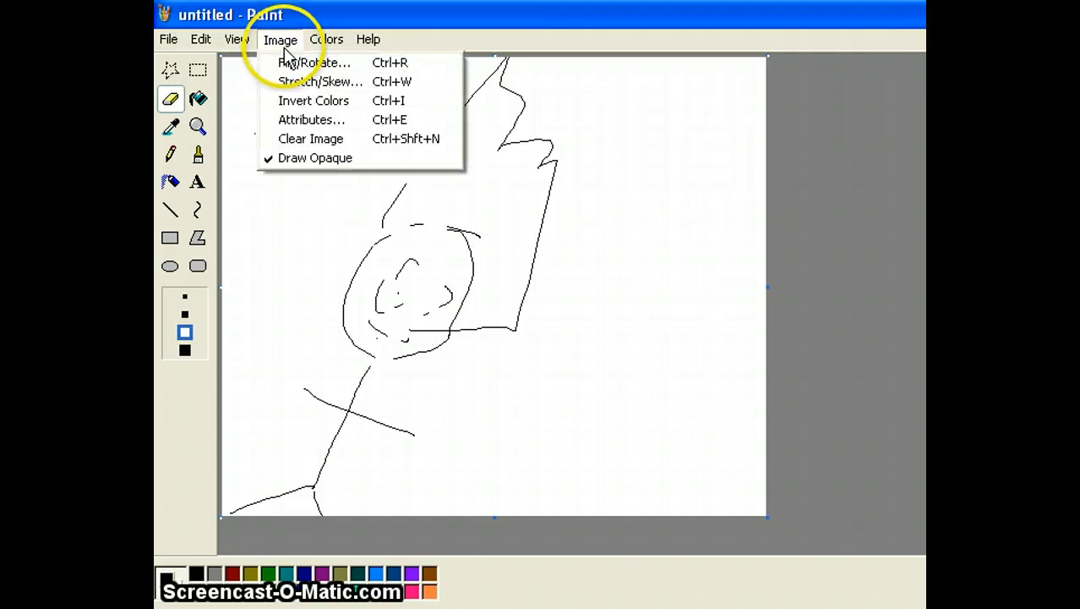
{"action": "left_click", "coordinate": [287, 141]}
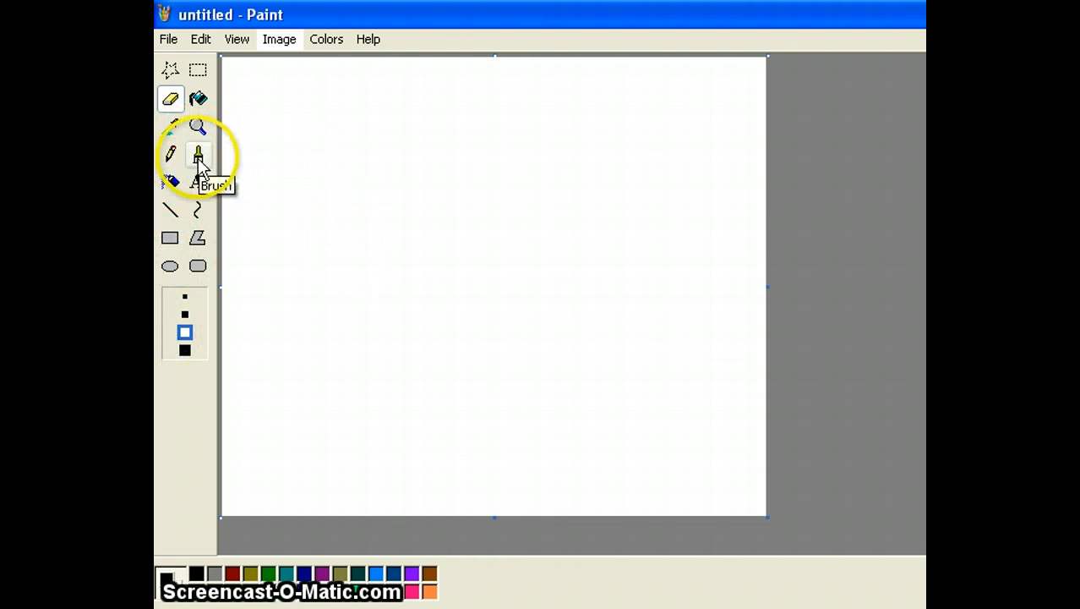
Draw a straight horizontal black line with the Line tool across the canvas's left half.
{"action": "left_click", "coordinate": [199, 157]}
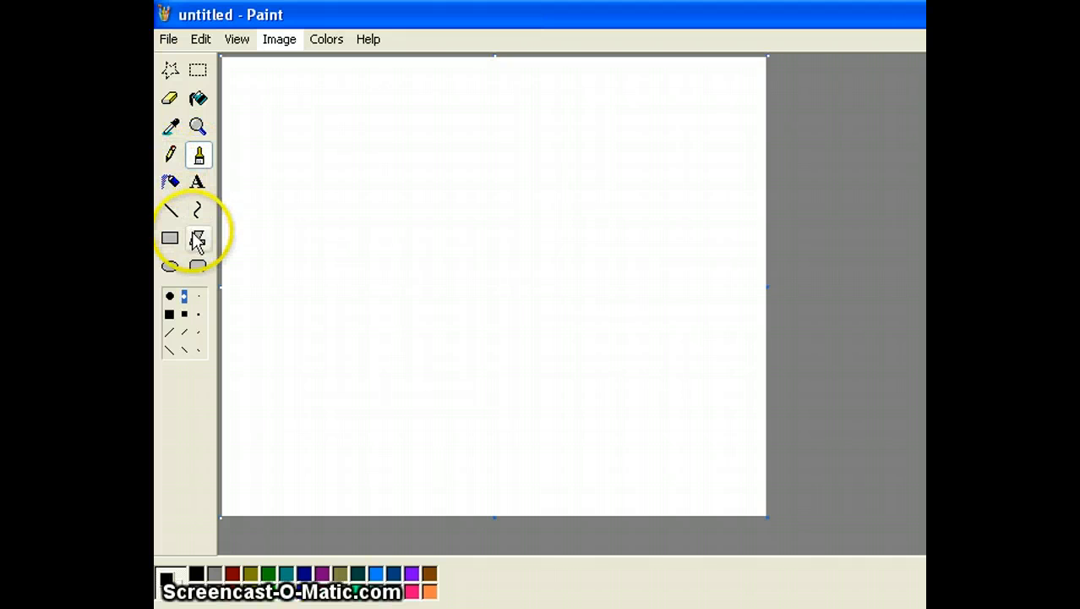
{"action": "left_click", "coordinate": [171, 210]}
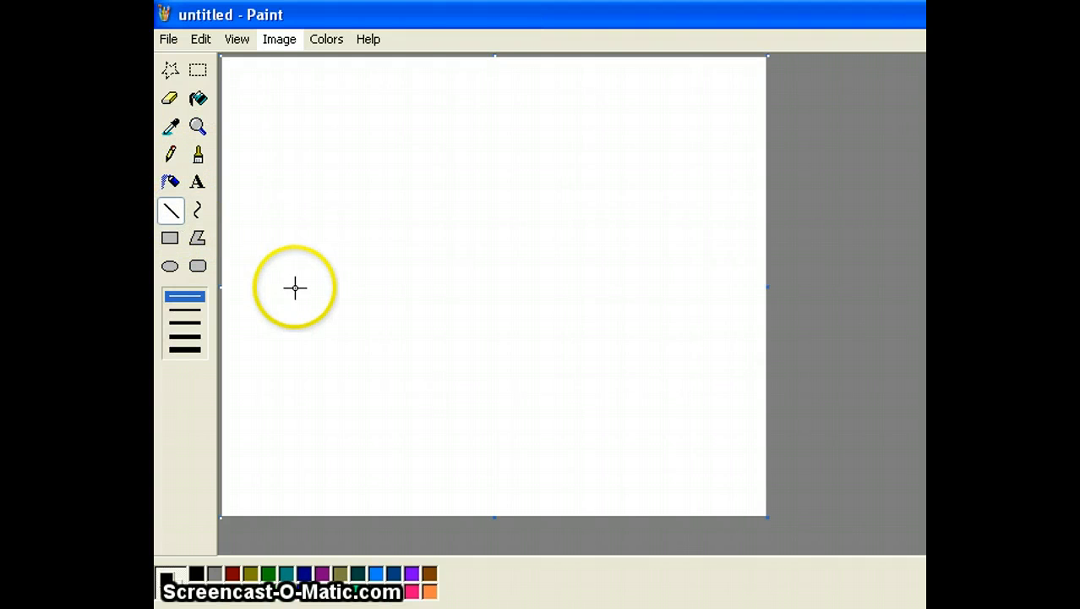
{"action": "left_click_drag", "start_coordinate": [275, 281], "coordinate": [277, 281]}
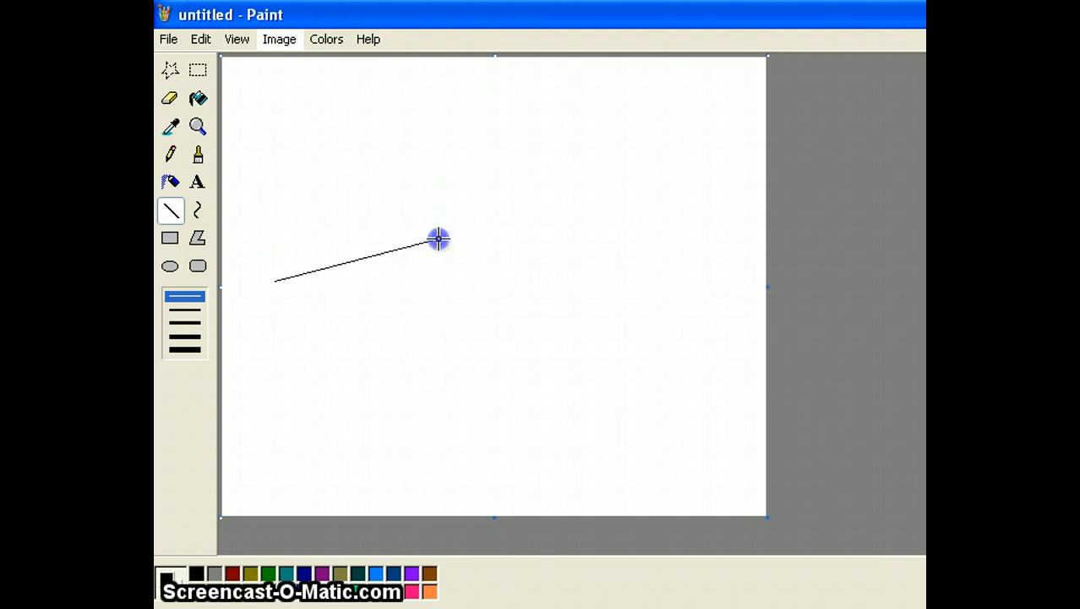
{"action": "left_click_drag", "start_coordinate": [461, 283], "coordinate": [404, 201]}
{"action": "left_click_drag", "start_coordinate": [290, 249], "coordinate": [340, 245]}
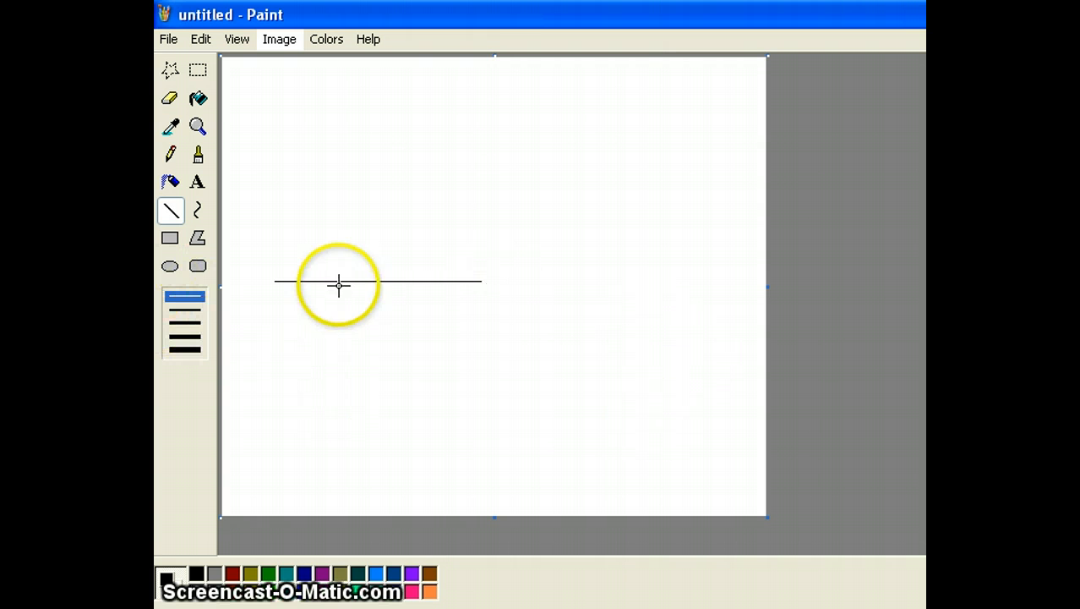
Drag out an outlined rectangle overlapping the right end of the horizontal line.
{"action": "left_click", "coordinate": [169, 239]}
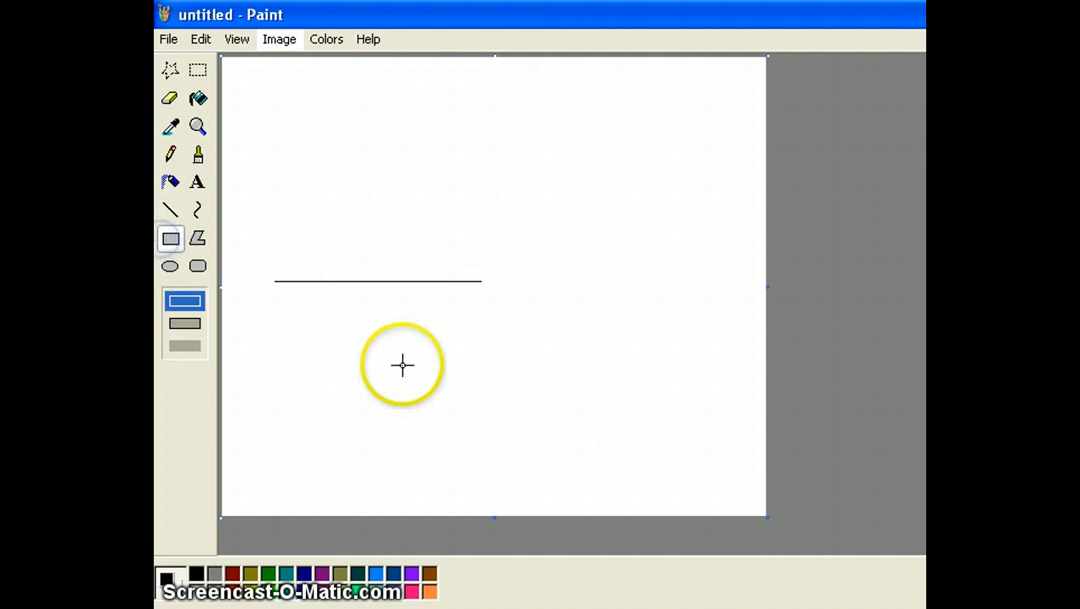
{"action": "left_click_drag", "start_coordinate": [388, 356], "coordinate": [414, 457]}
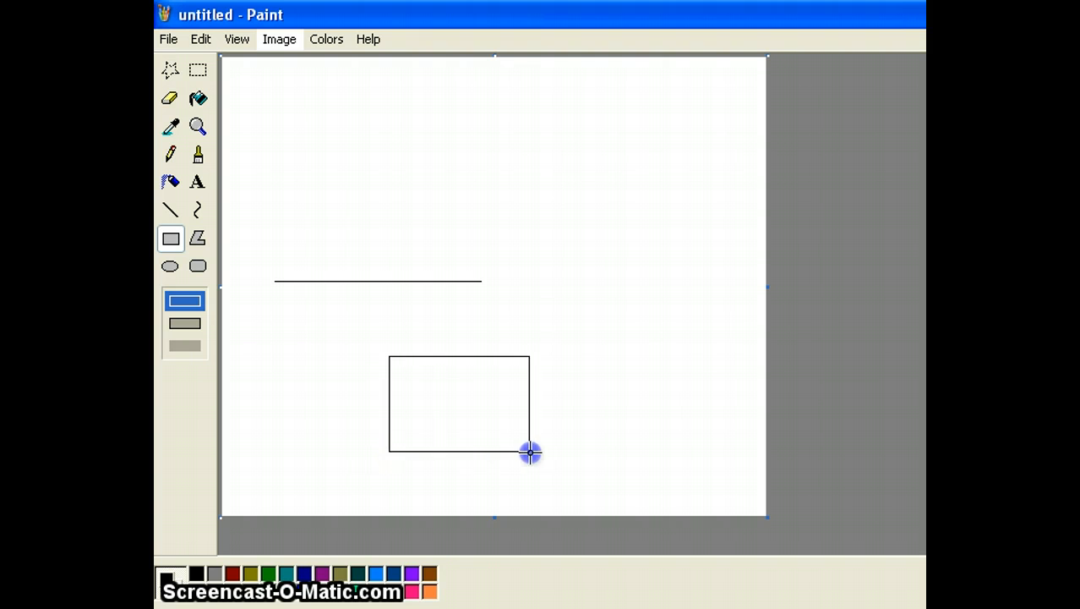
{"action": "left_click_drag", "start_coordinate": [529, 454], "coordinate": [531, 167]}
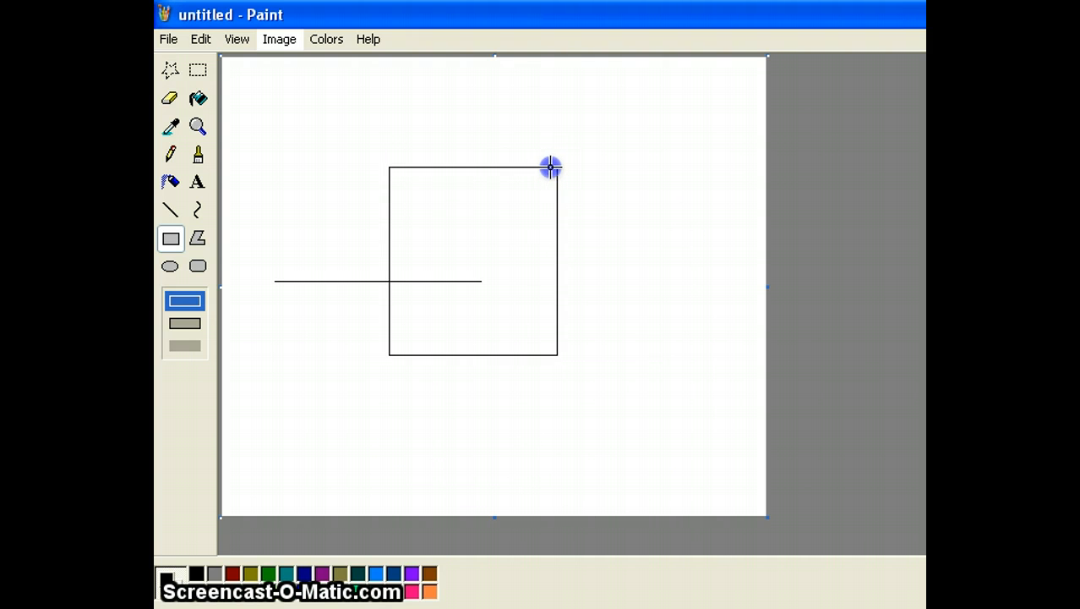
{"action": "left_click", "coordinate": [275, 42]}
Clear the canvas, then draw a large upper rectangle, a wide lower one and a small overlapping square.
{"action": "left_click", "coordinate": [274, 139]}
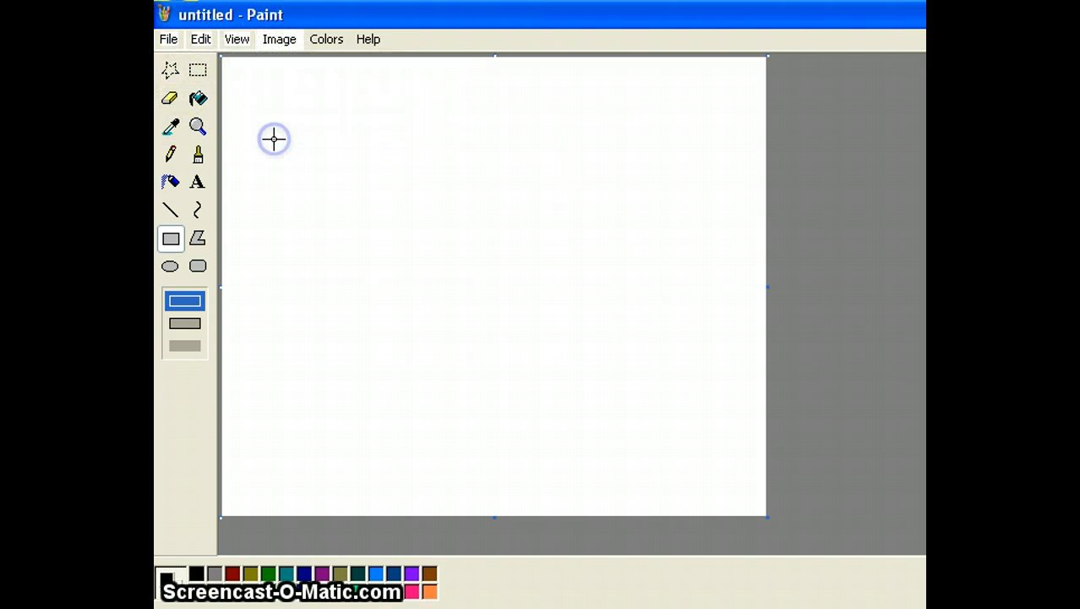
{"action": "left_click_drag", "start_coordinate": [298, 153], "coordinate": [522, 288]}
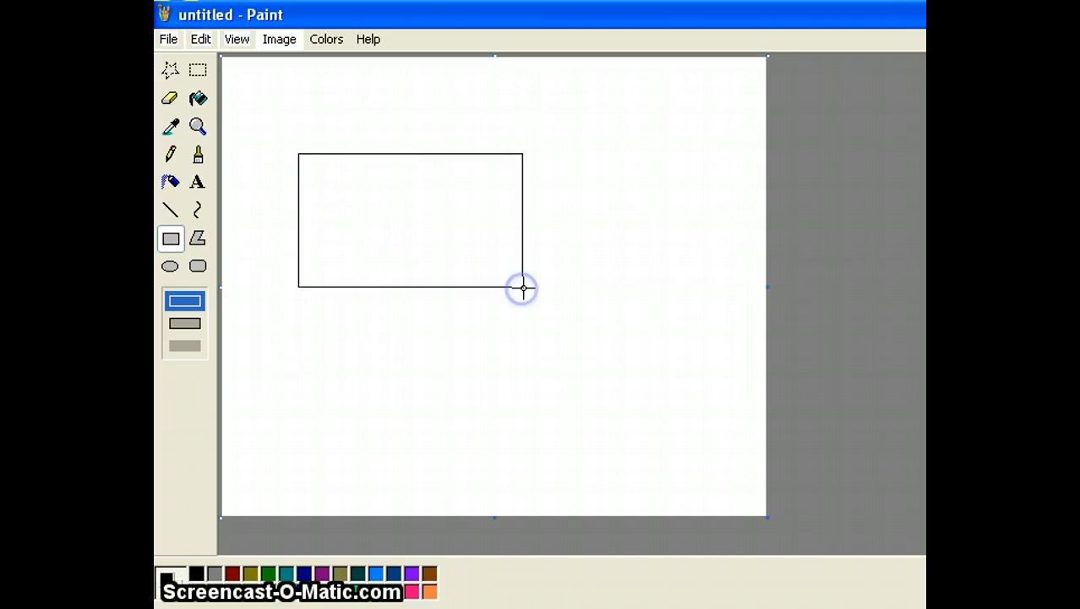
{"action": "left_click_drag", "start_coordinate": [277, 409], "coordinate": [246, 411]}
{"action": "left_click_drag", "start_coordinate": [353, 244], "coordinate": [355, 347]}
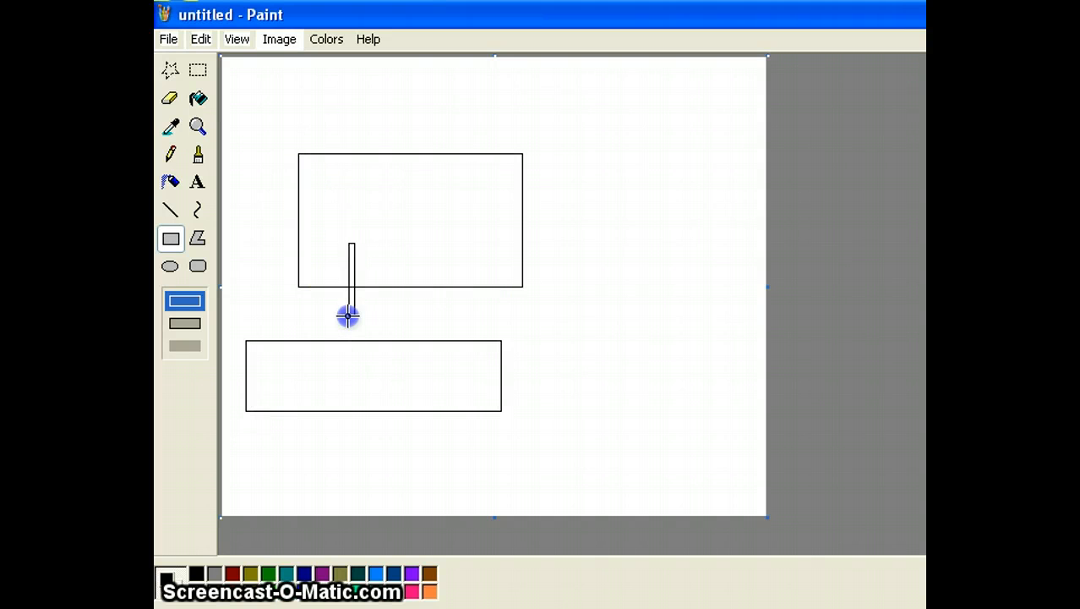
{"action": "left_click_drag", "start_coordinate": [343, 309], "coordinate": [426, 327]}
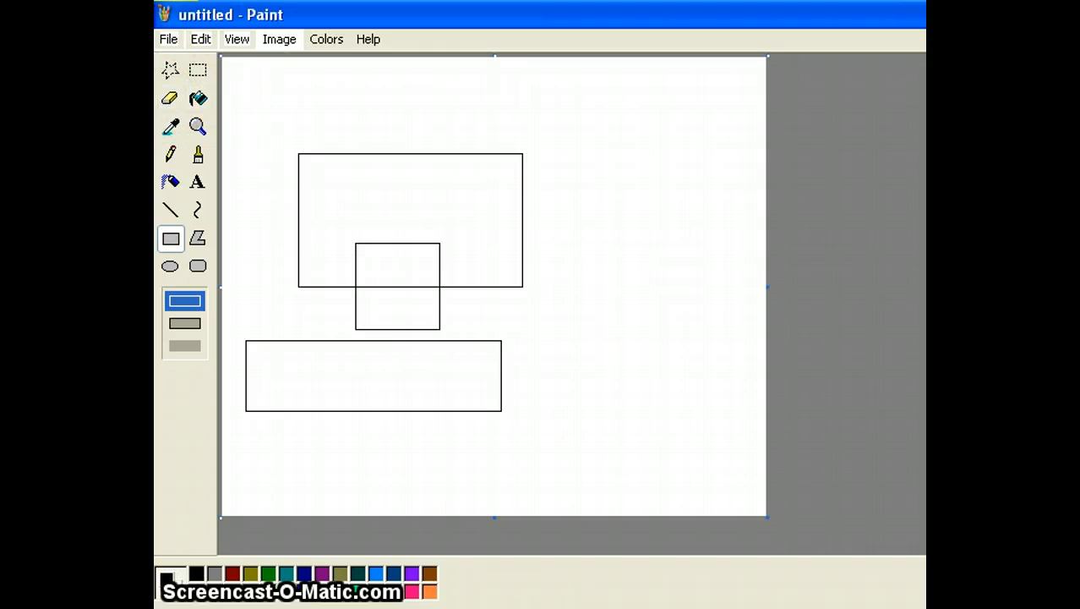
{"action": "left_click", "coordinate": [201, 40]}
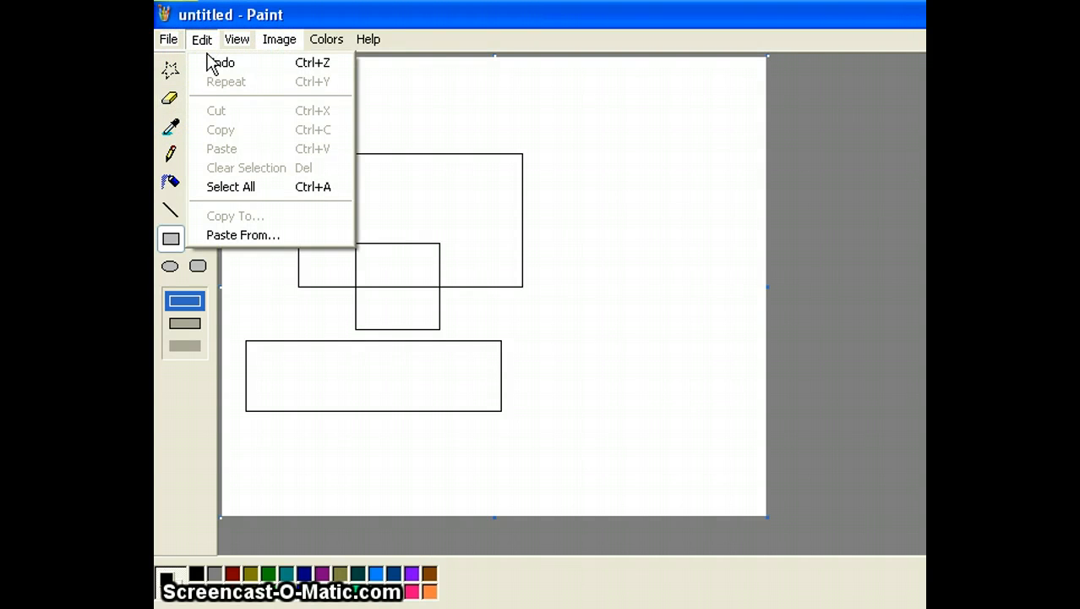
Undo the small square and draw two thin vertical bars over the upper rectangle's top edge.
{"action": "left_click", "coordinate": [213, 62]}
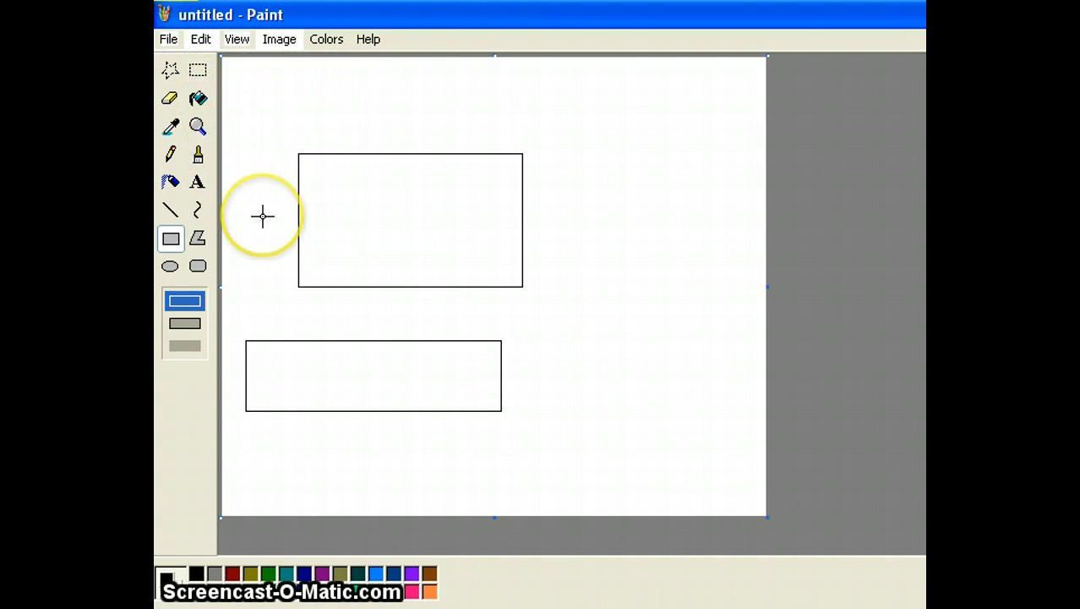
{"action": "left_click_drag", "start_coordinate": [331, 93], "coordinate": [334, 158]}
{"action": "left_click_drag", "start_coordinate": [377, 102], "coordinate": [376, 180]}
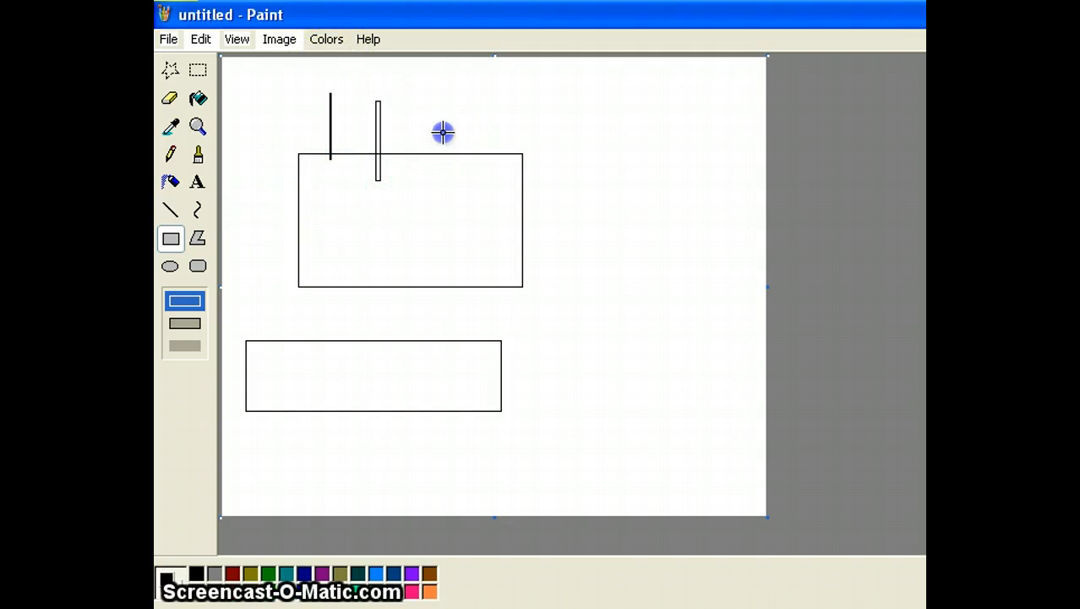
Undo repeatedly through the Edit menu until the thin bars and vertical line are gone.
{"action": "left_click", "coordinate": [201, 39]}
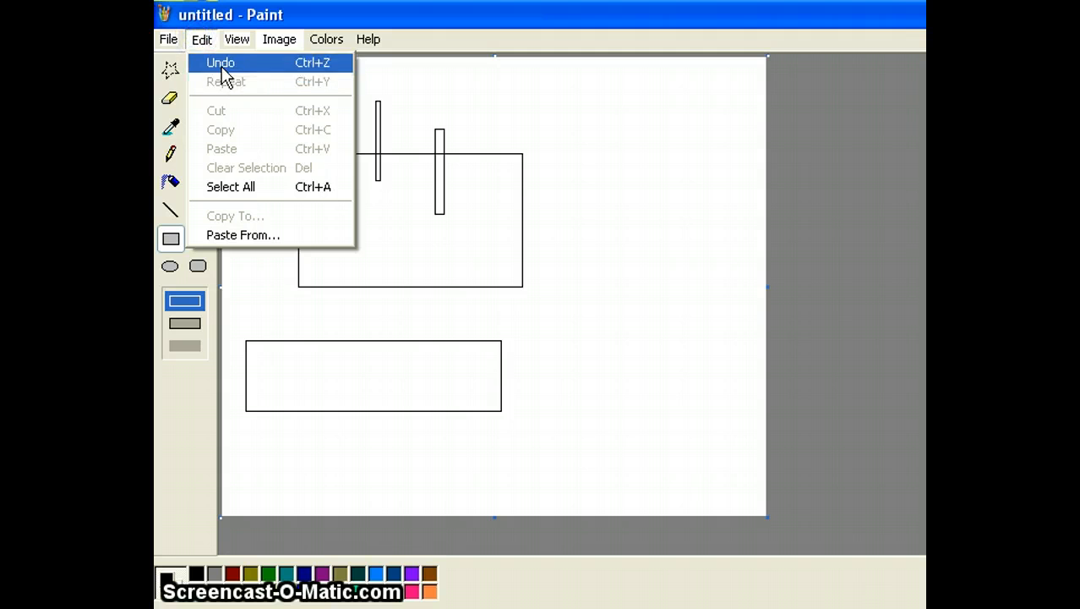
{"action": "left_click", "coordinate": [221, 66]}
{"action": "left_click", "coordinate": [200, 39]}
{"action": "left_click", "coordinate": [221, 82]}
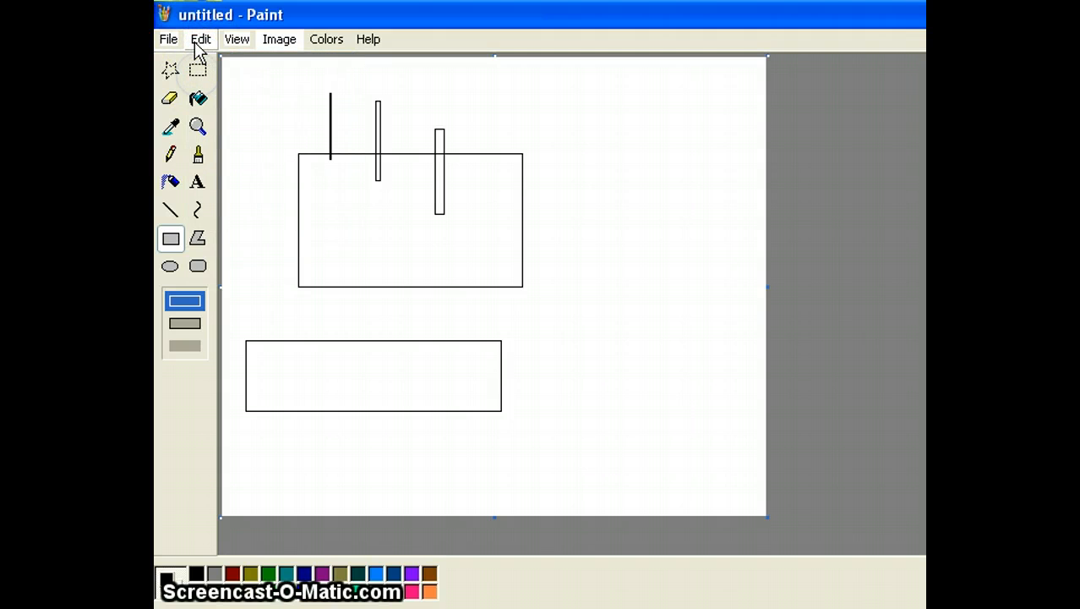
{"action": "left_click", "coordinate": [197, 39]}
{"action": "left_click", "coordinate": [220, 64]}
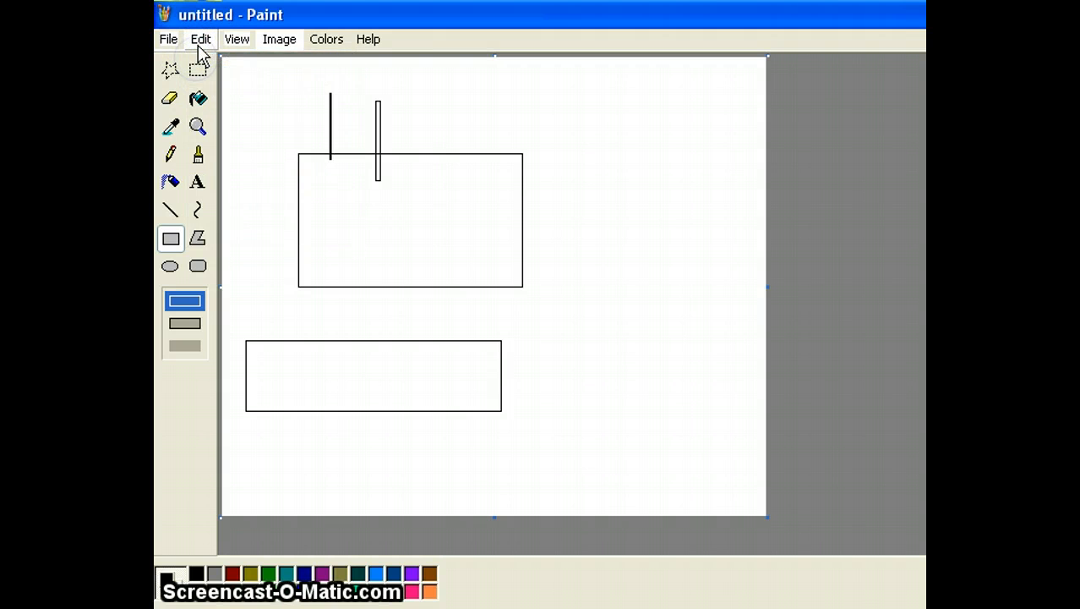
{"action": "left_click", "coordinate": [200, 40]}
{"action": "left_click", "coordinate": [201, 62]}
{"action": "left_click", "coordinate": [201, 39]}
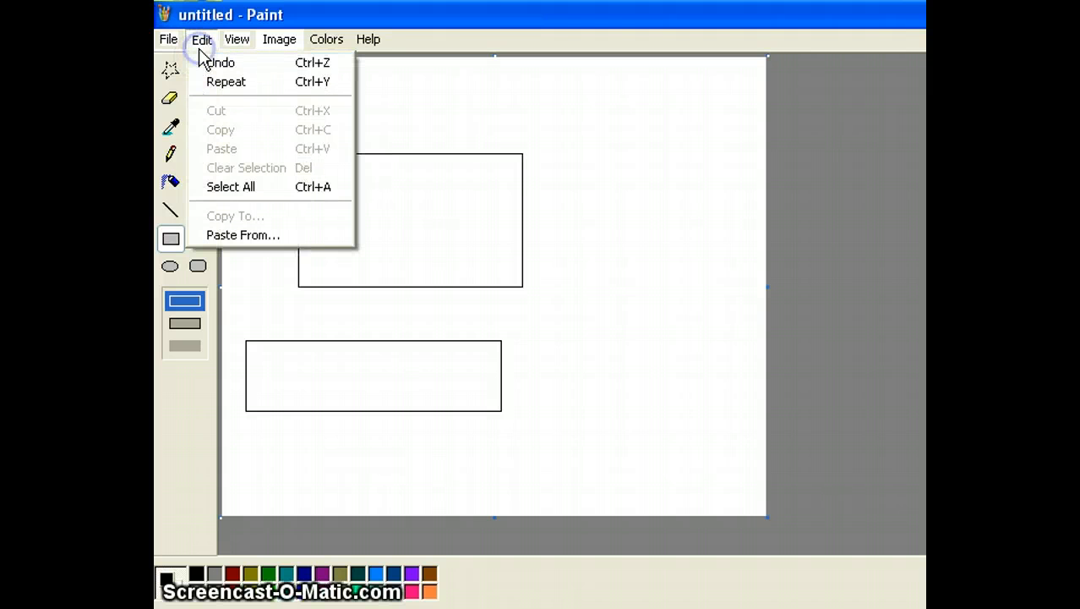
{"action": "left_click", "coordinate": [201, 65]}
{"action": "left_click", "coordinate": [200, 39]}
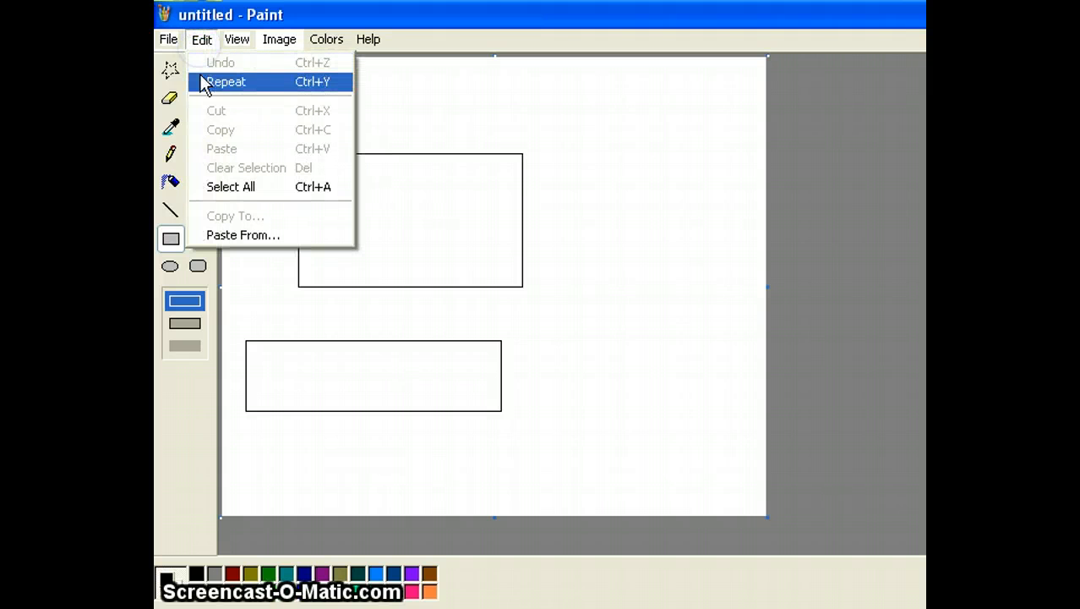
{"action": "left_click", "coordinate": [405, 105]}
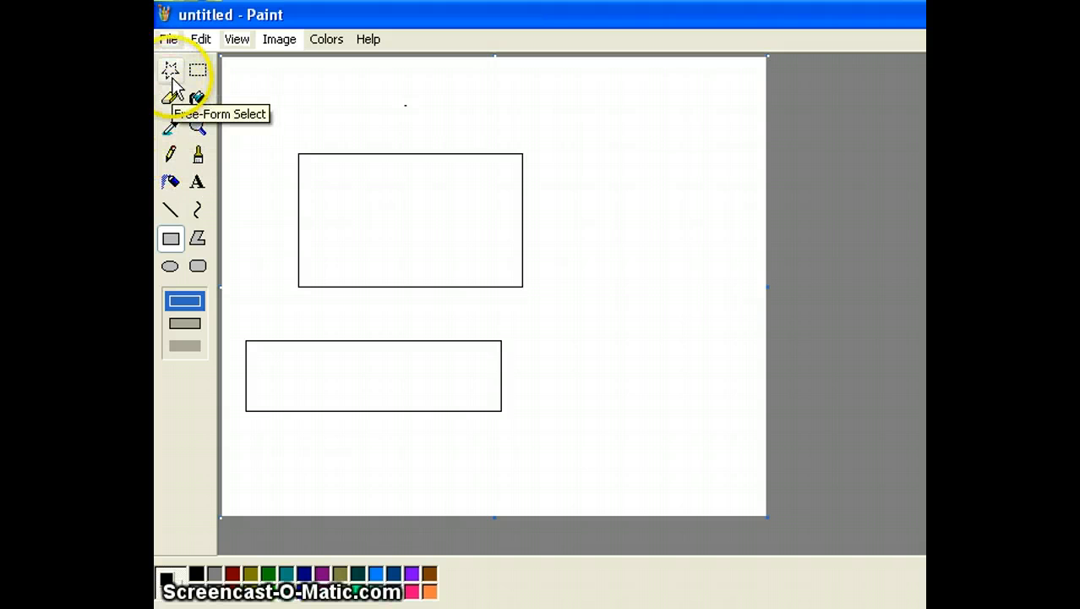
Start a V-shaped polygon with the Polygon tool, then undo that first attempt.
{"action": "left_click", "coordinate": [198, 240]}
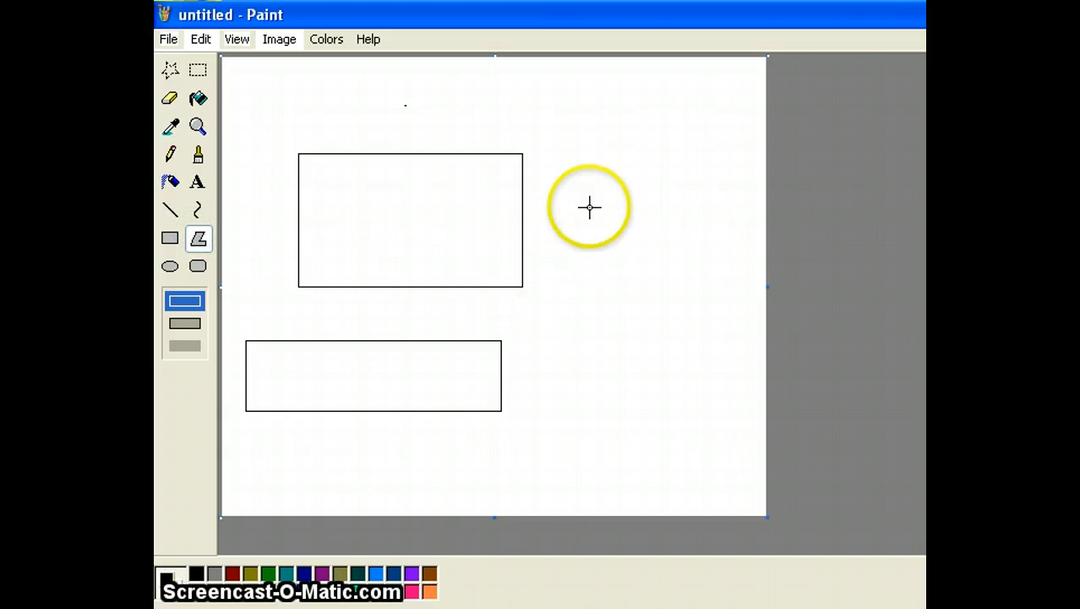
{"action": "left_click_drag", "start_coordinate": [601, 194], "coordinate": [605, 333]}
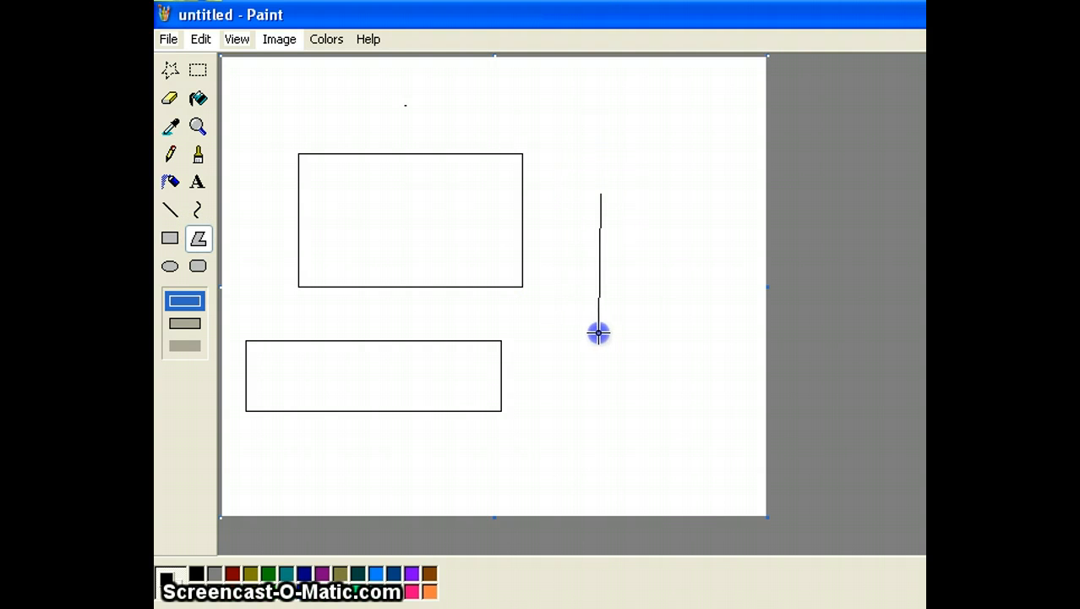
{"action": "left_click", "coordinate": [665, 196]}
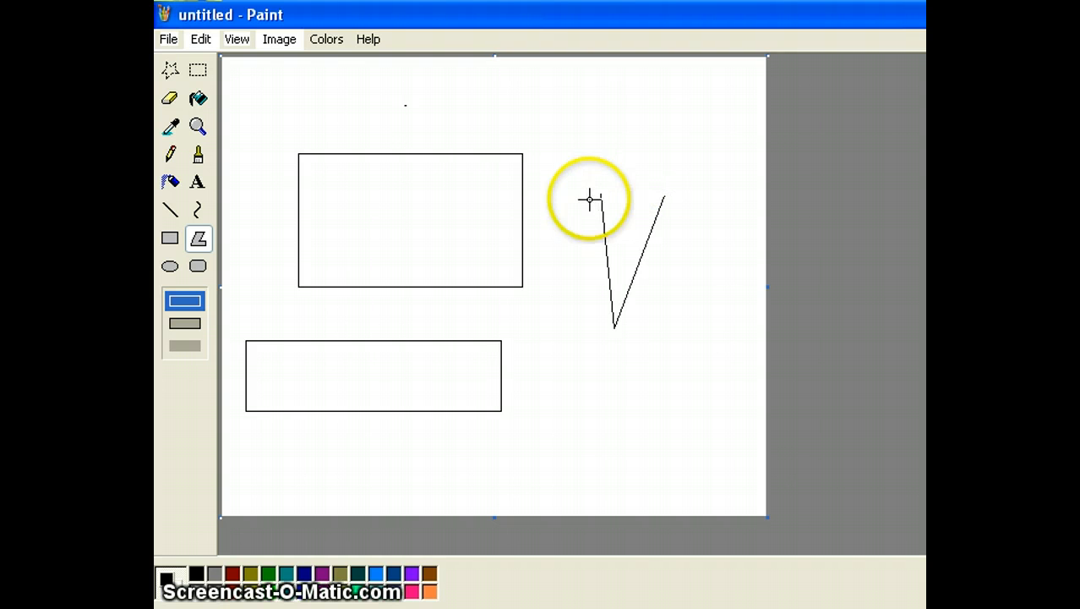
{"action": "left_click", "coordinate": [200, 39]}
{"action": "left_click", "coordinate": [209, 57]}
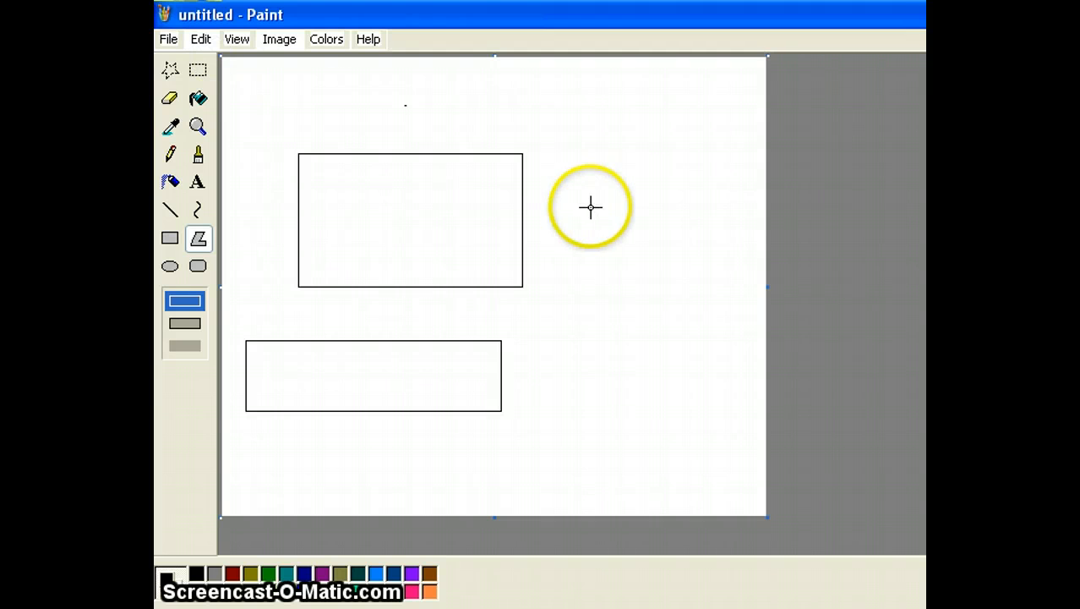
Draw the tall upper arm, the right arm and the lower-right arm as closed triangles.
{"action": "left_click_drag", "start_coordinate": [608, 318], "coordinate": [583, 199]}
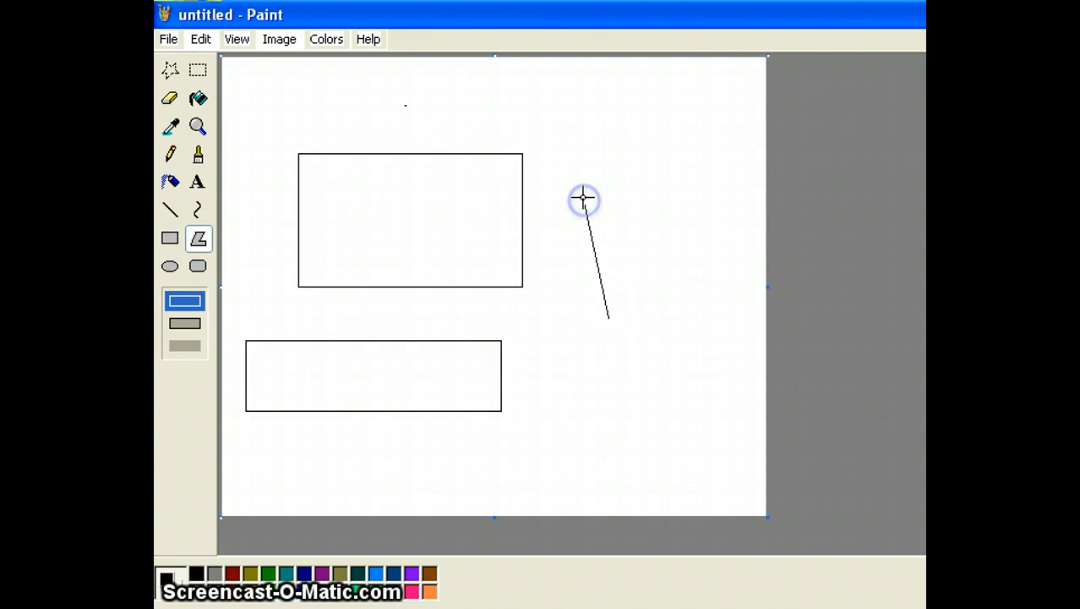
{"action": "left_click", "coordinate": [629, 196]}
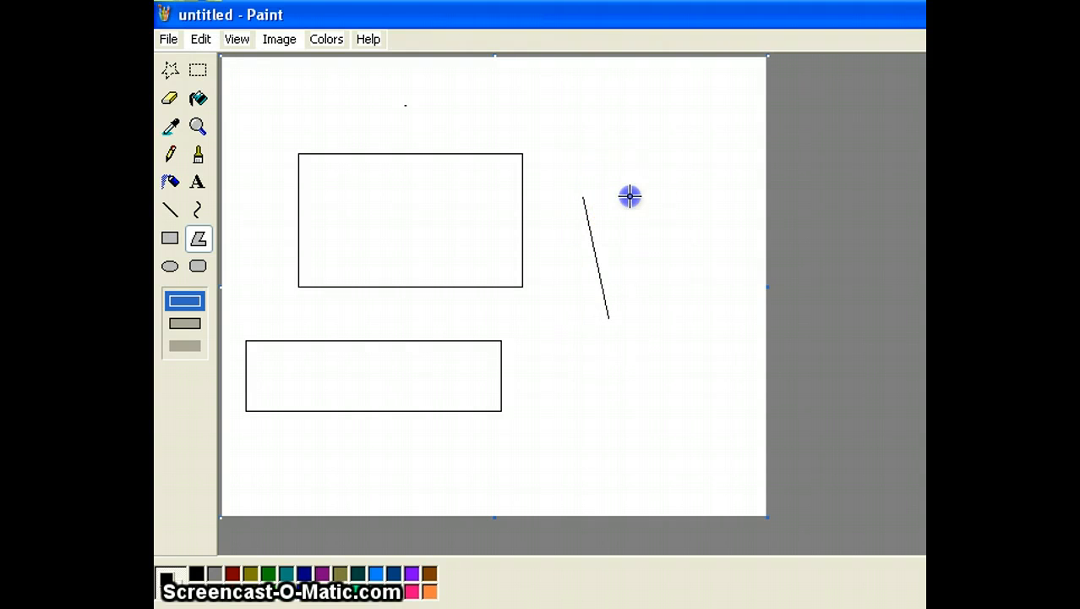
{"action": "double_click", "coordinate": [620, 318]}
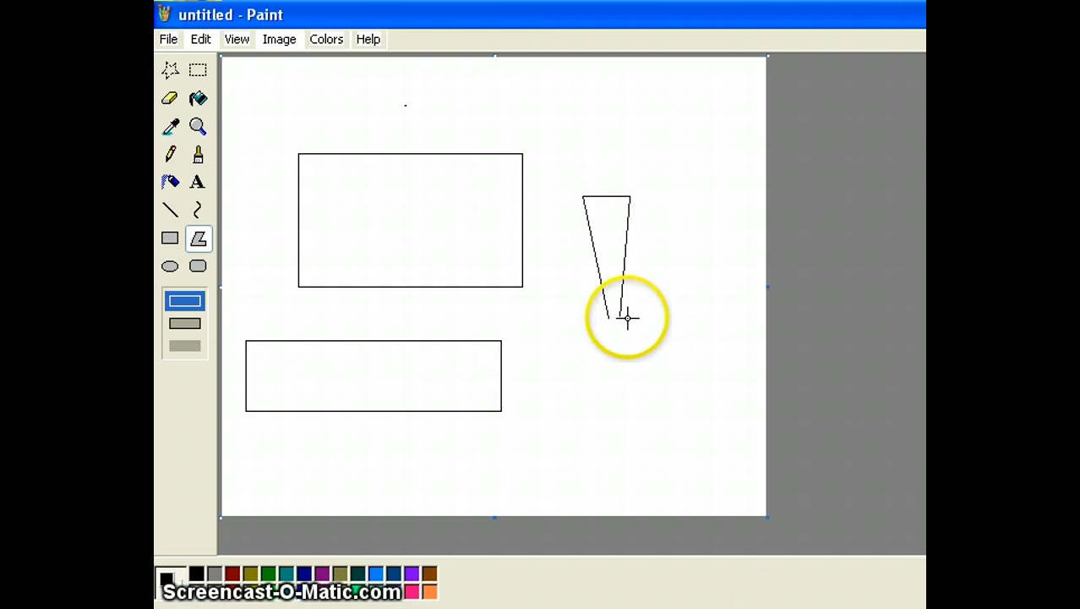
{"action": "left_click", "coordinate": [700, 220]}
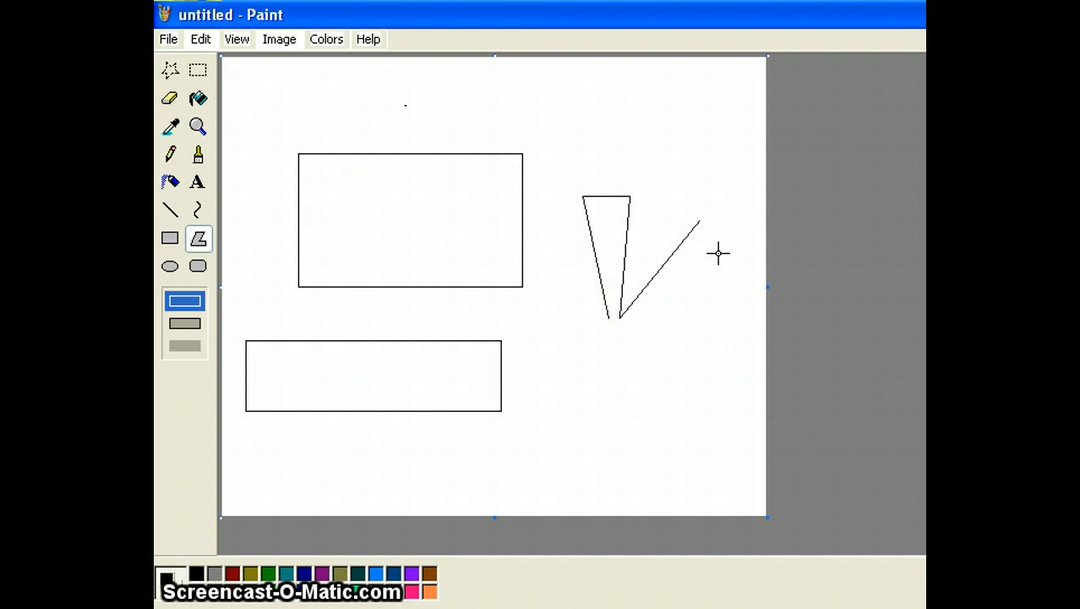
{"action": "left_click", "coordinate": [716, 253]}
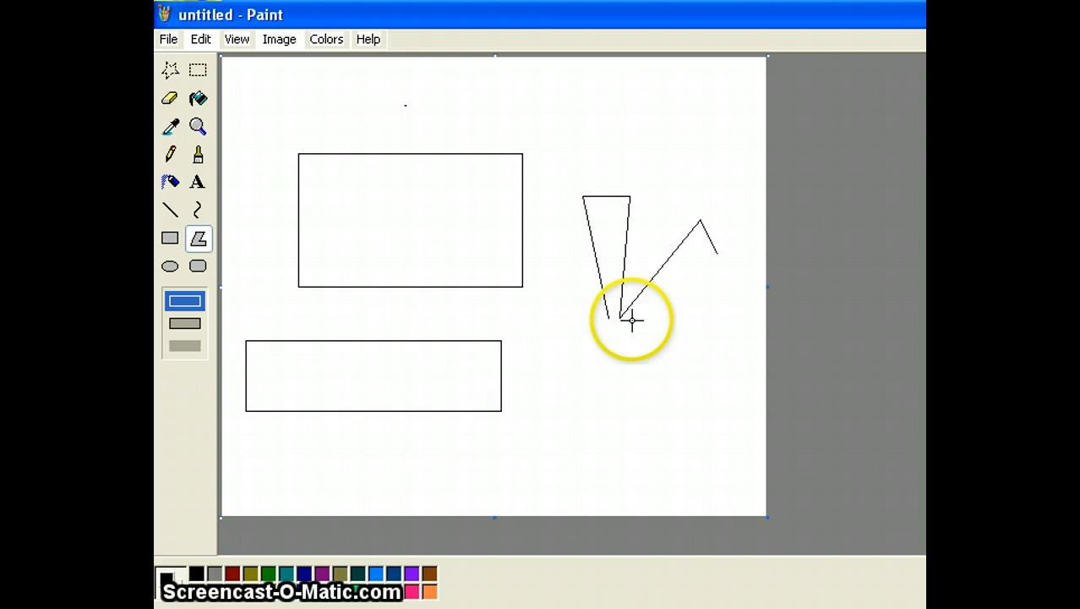
{"action": "double_click", "coordinate": [627, 320]}
{"action": "left_click", "coordinate": [707, 345]}
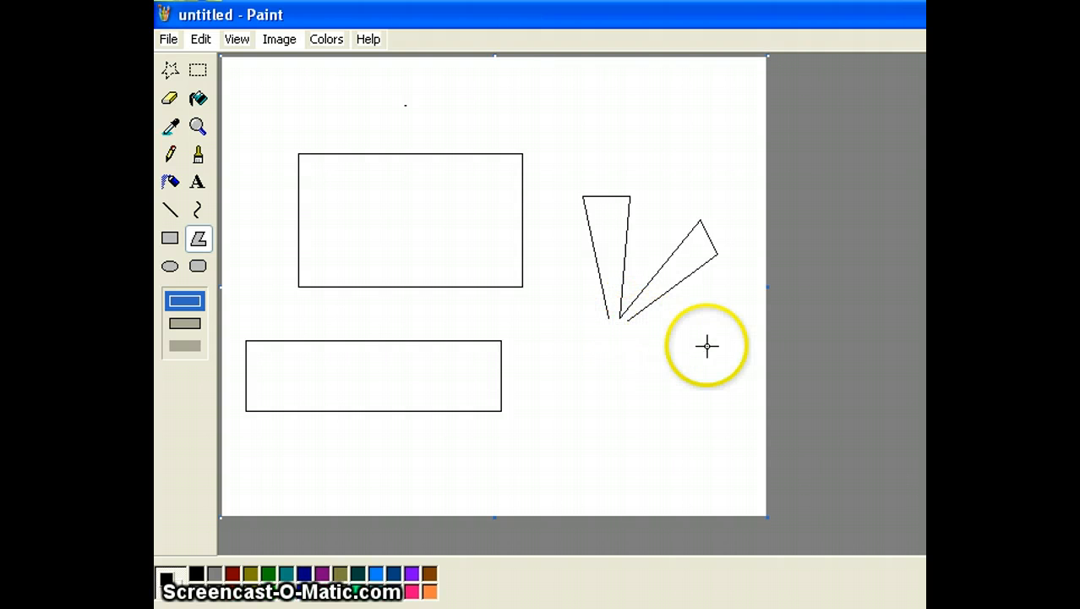
{"action": "left_click_drag", "start_coordinate": [658, 367], "coordinate": [682, 369]}
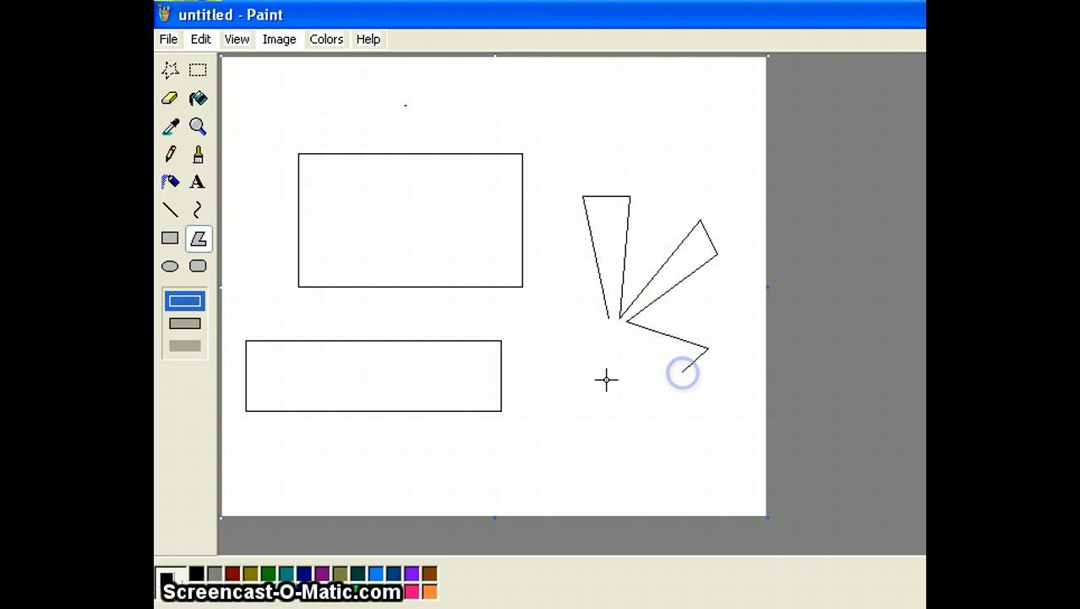
{"action": "double_click", "coordinate": [623, 331]}
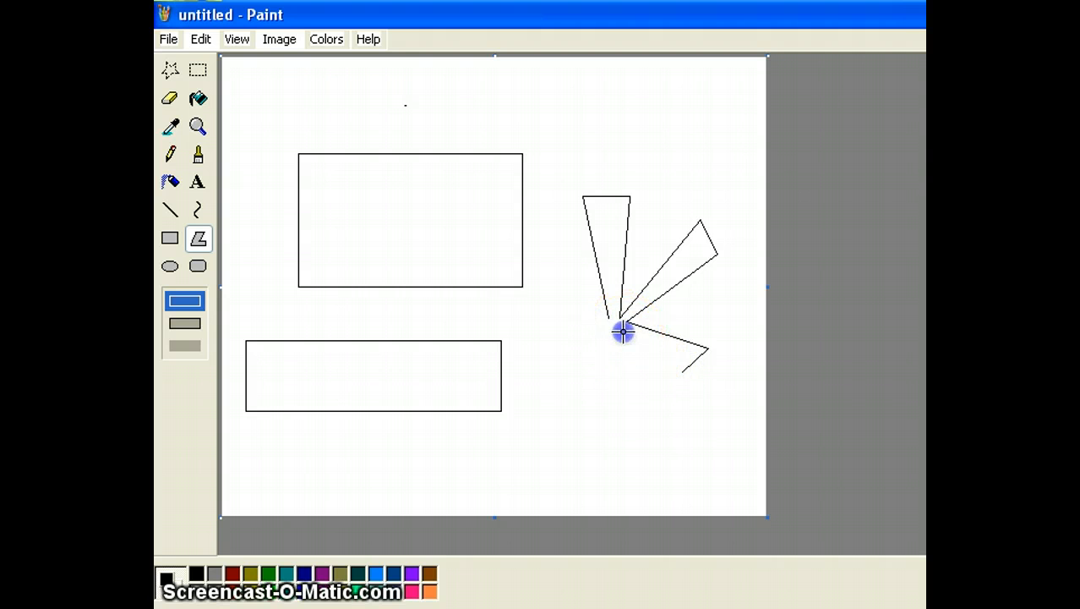
Add the downward, lower-left and upper-left arms, closing the star outline at its centre.
{"action": "left_click", "coordinate": [638, 395]}
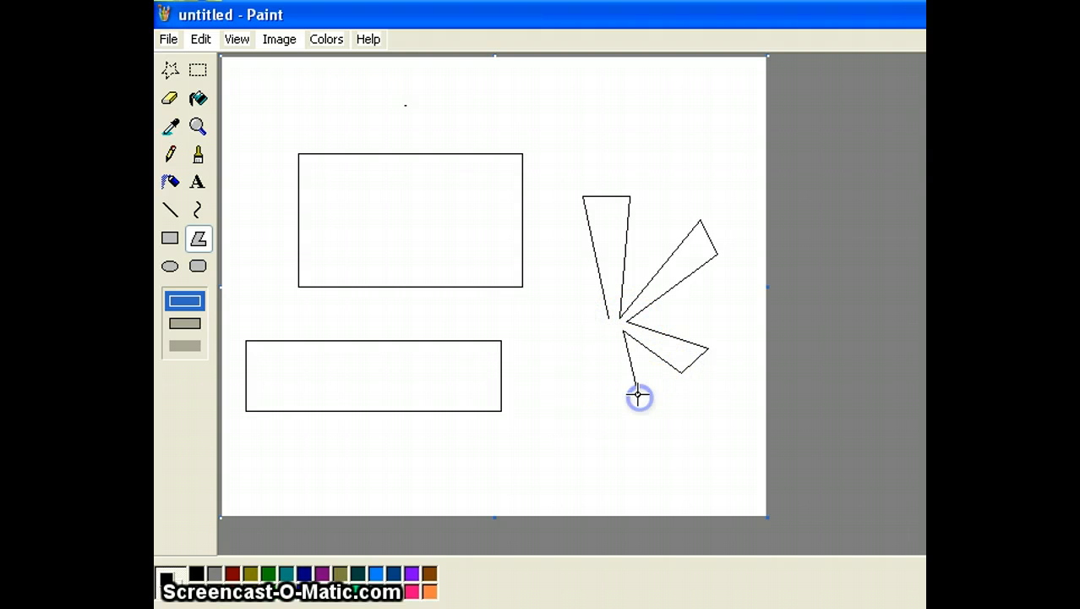
{"action": "left_click", "coordinate": [604, 333]}
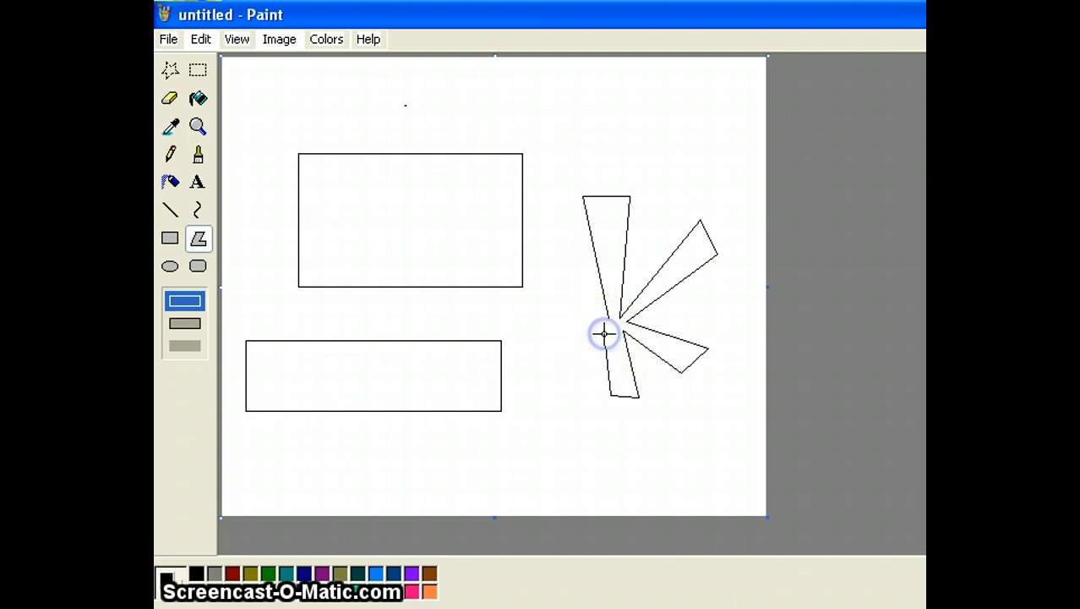
{"action": "left_click_drag", "start_coordinate": [594, 375], "coordinate": [576, 388]}
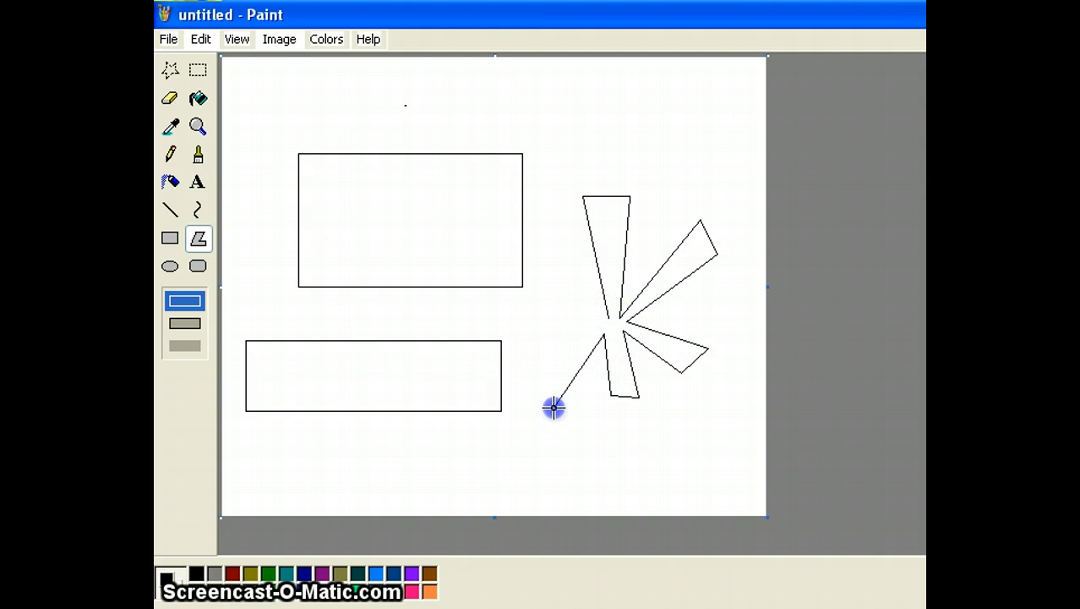
{"action": "left_click", "coordinate": [516, 365]}
{"action": "left_click", "coordinate": [575, 318]}
{"action": "left_click", "coordinate": [536, 244]}
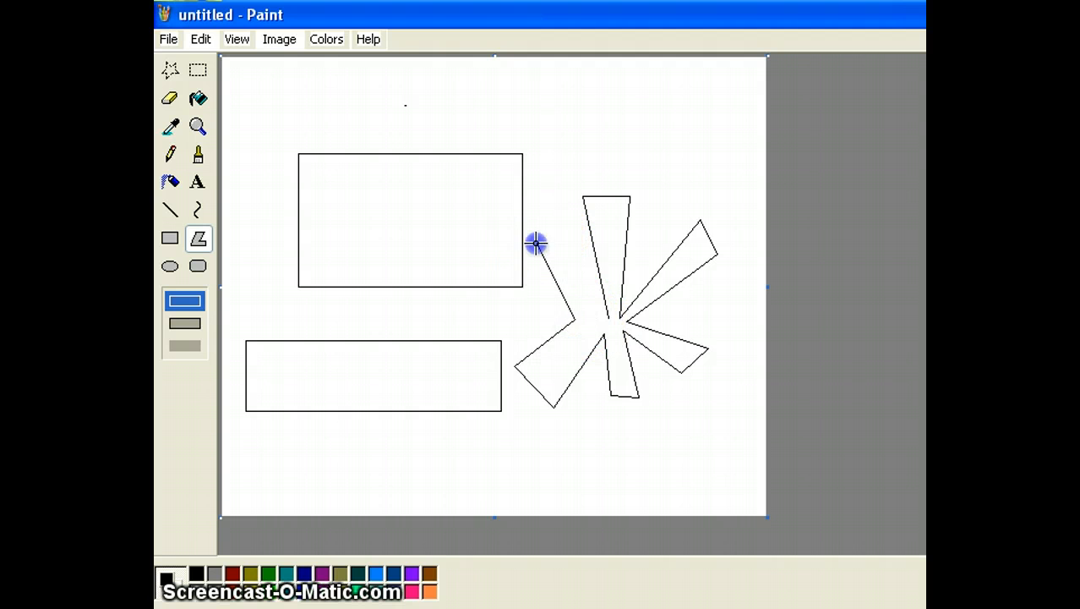
{"action": "left_click", "coordinate": [573, 233]}
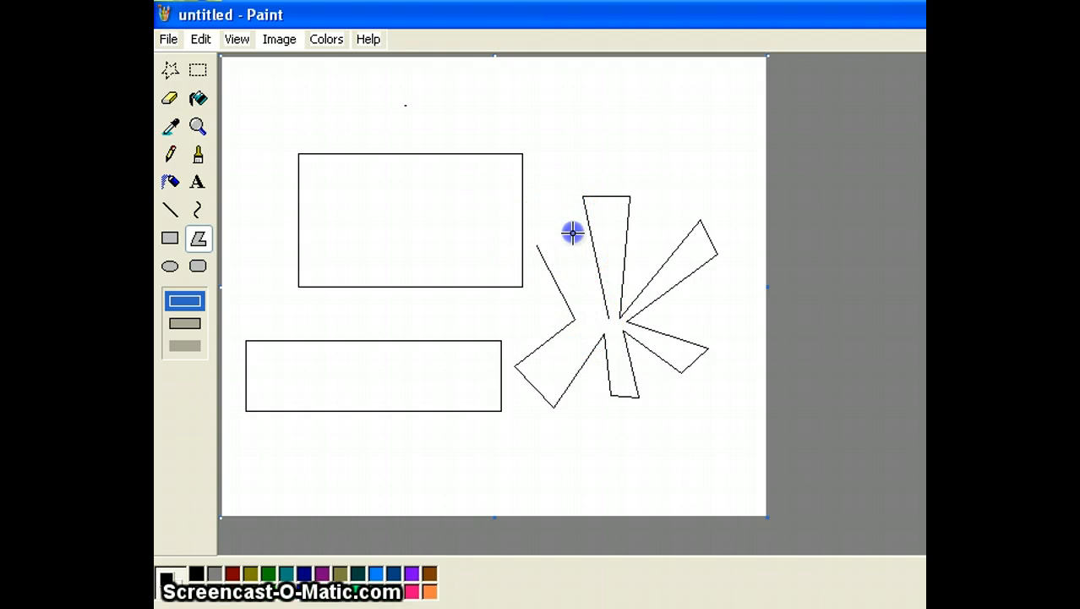
{"action": "double_click", "coordinate": [607, 320]}
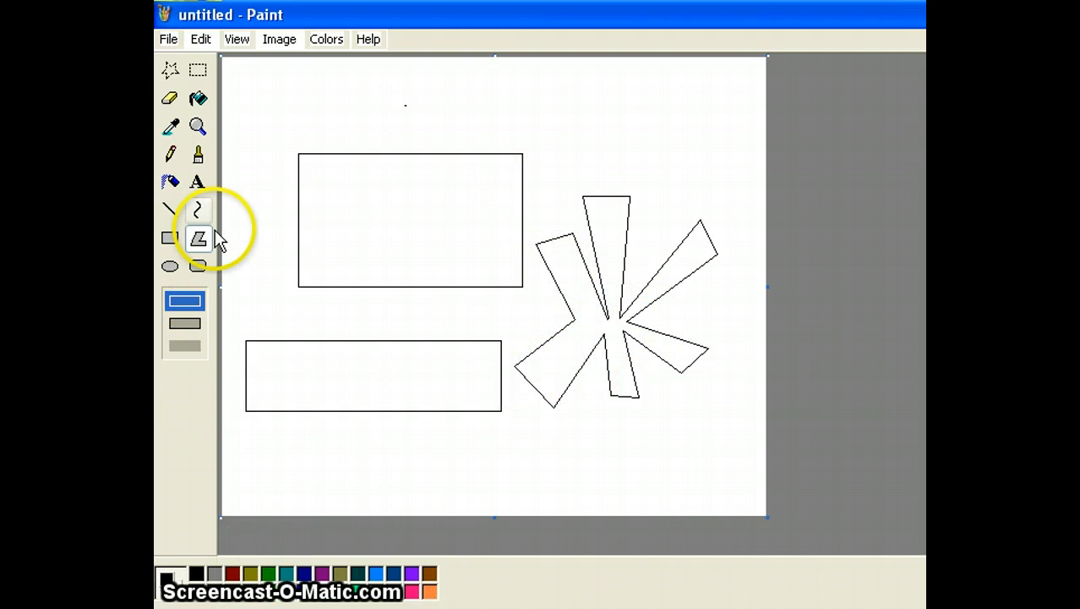
{"action": "left_click", "coordinate": [208, 98]}
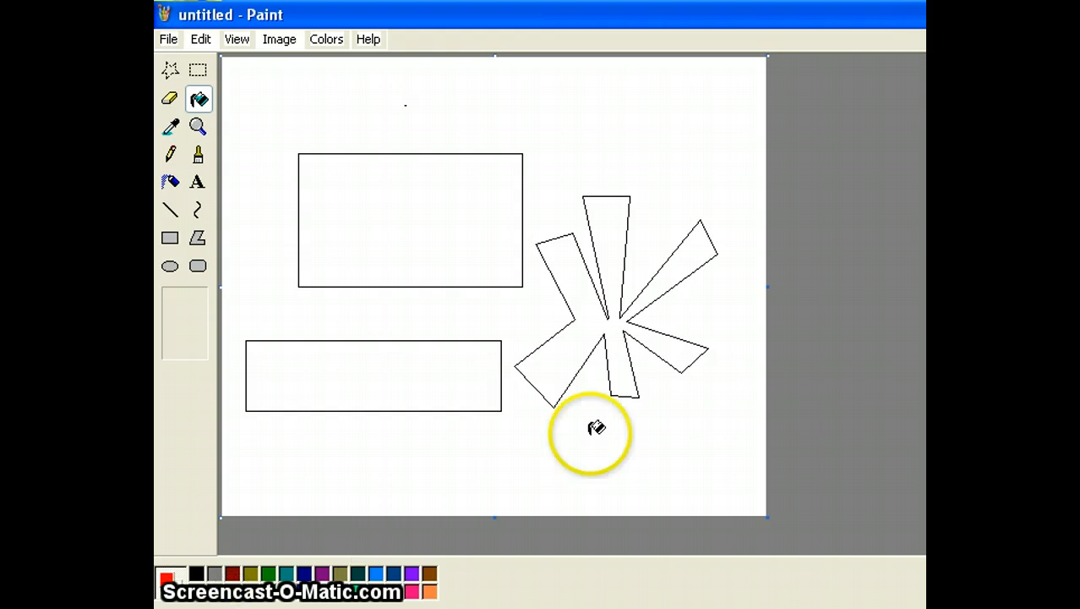
{"action": "left_click", "coordinate": [603, 318]}
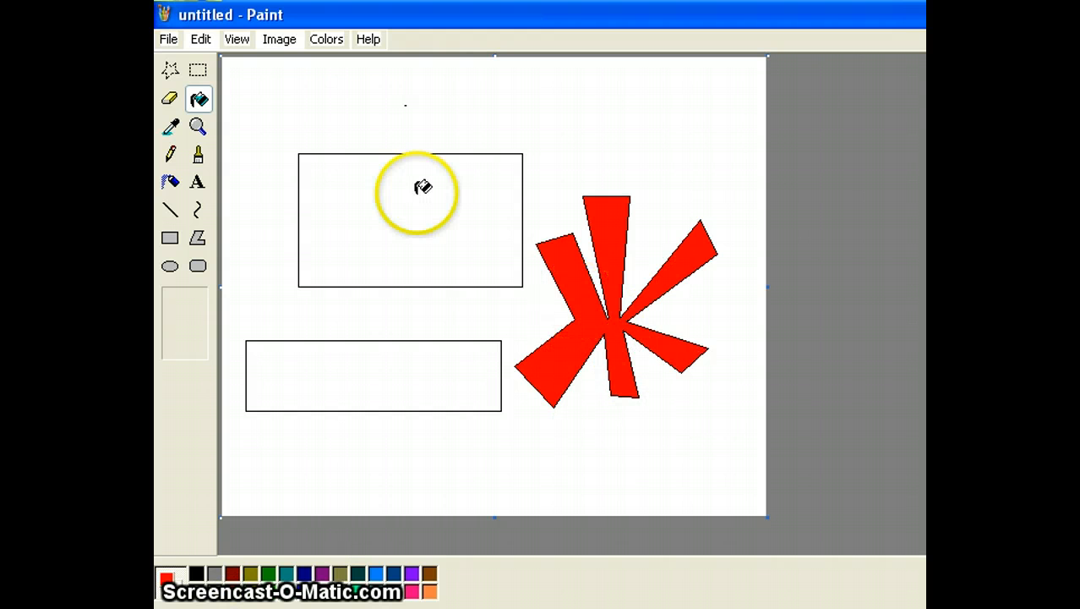
{"action": "left_click", "coordinate": [203, 39]}
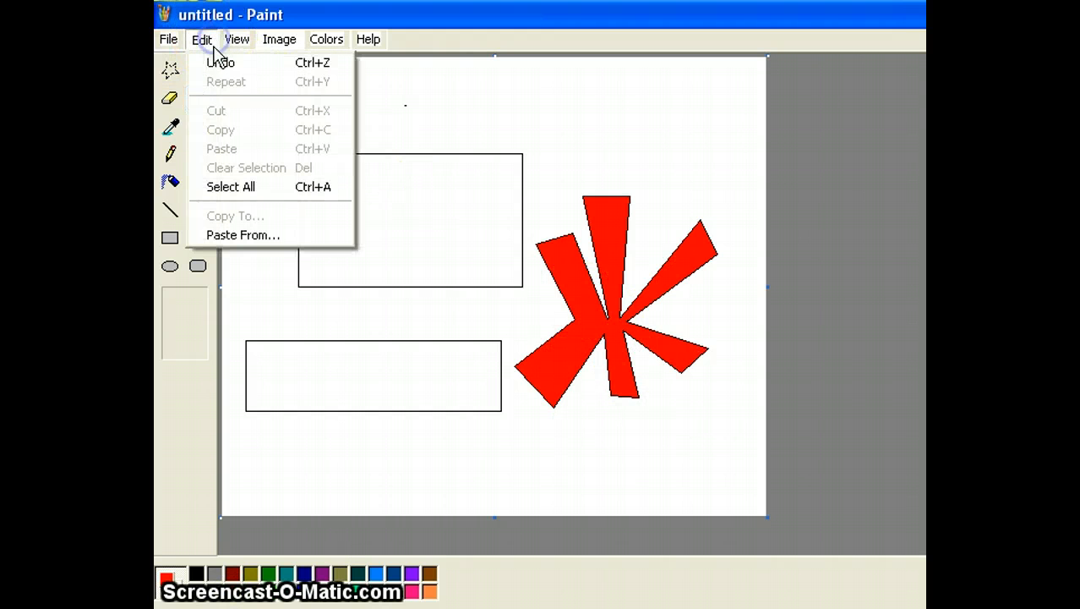
{"action": "left_click", "coordinate": [216, 62]}
Erase the top-left corner of the star's tall upper arm with the Eraser.
{"action": "left_click", "coordinate": [178, 99]}
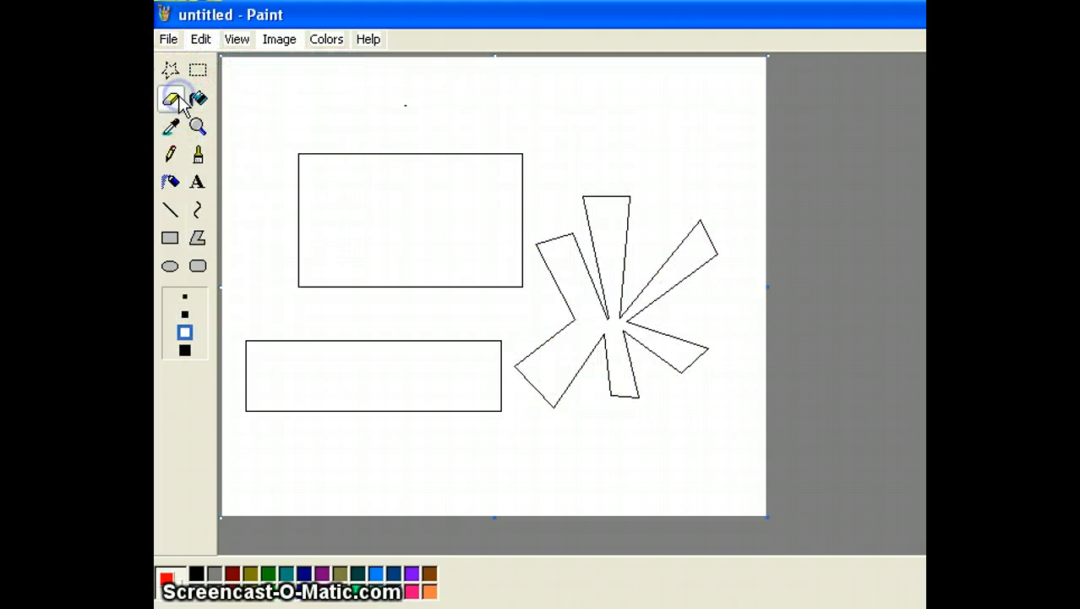
{"action": "left_click", "coordinate": [584, 204]}
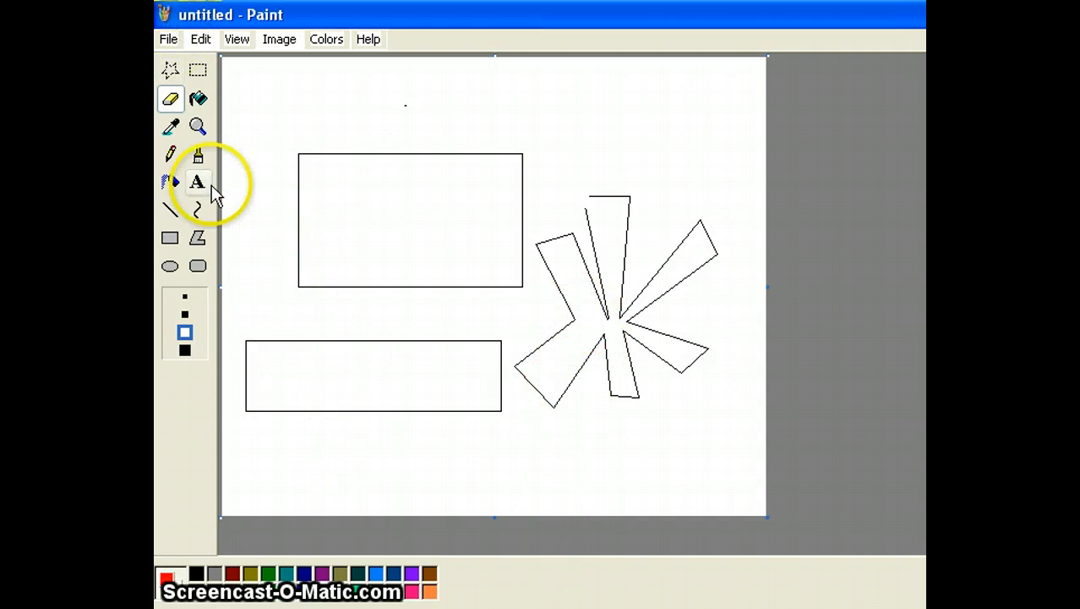
Undo an accidental red background fill, then fill the upper rectangle solid red.
{"action": "left_click", "coordinate": [198, 99]}
{"action": "left_click", "coordinate": [608, 226]}
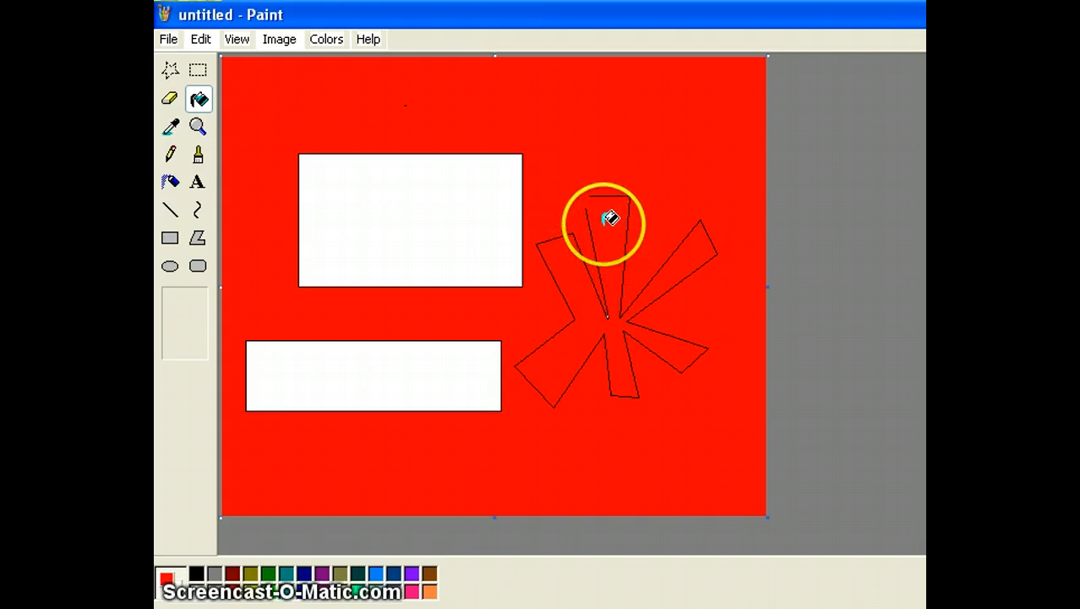
{"action": "left_click", "coordinate": [203, 39]}
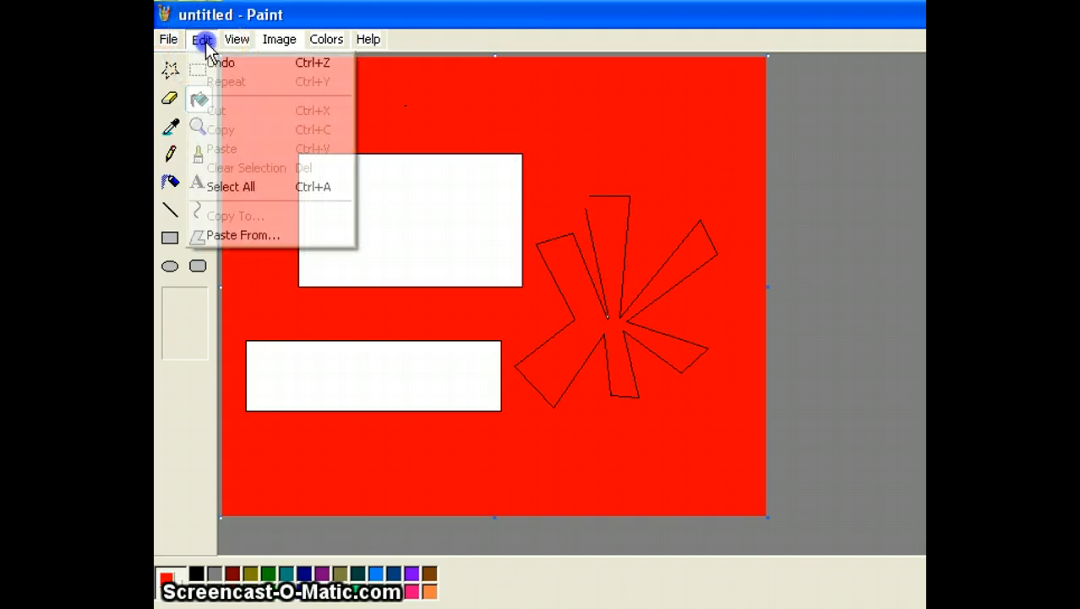
{"action": "left_click", "coordinate": [222, 65]}
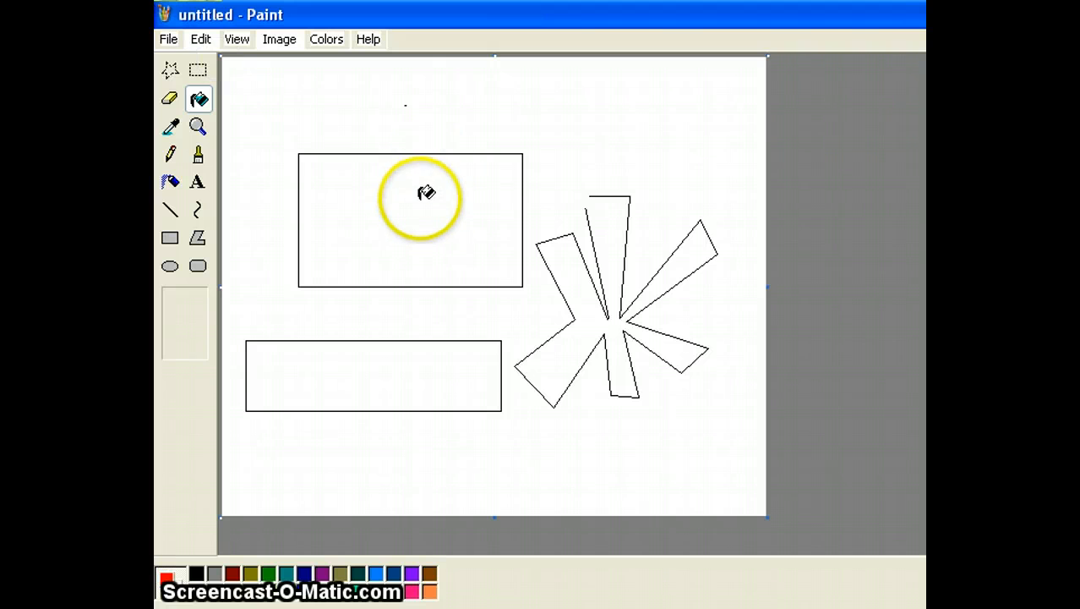
{"action": "left_click", "coordinate": [400, 194]}
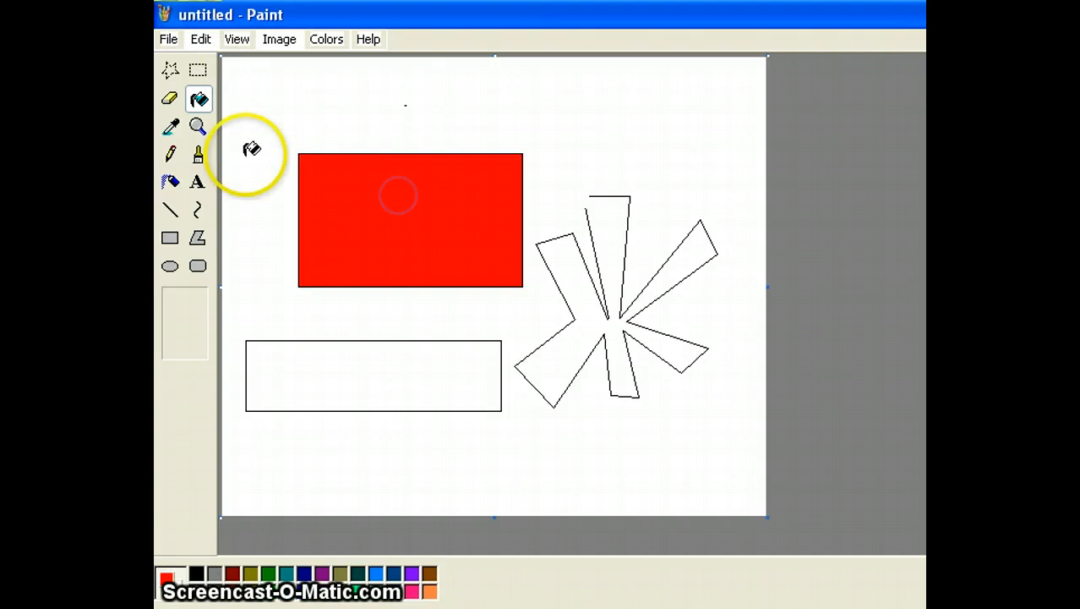
Spray red over the lower rectangle with the largest Airbrush size, then undo the spray.
{"action": "left_click", "coordinate": [172, 184]}
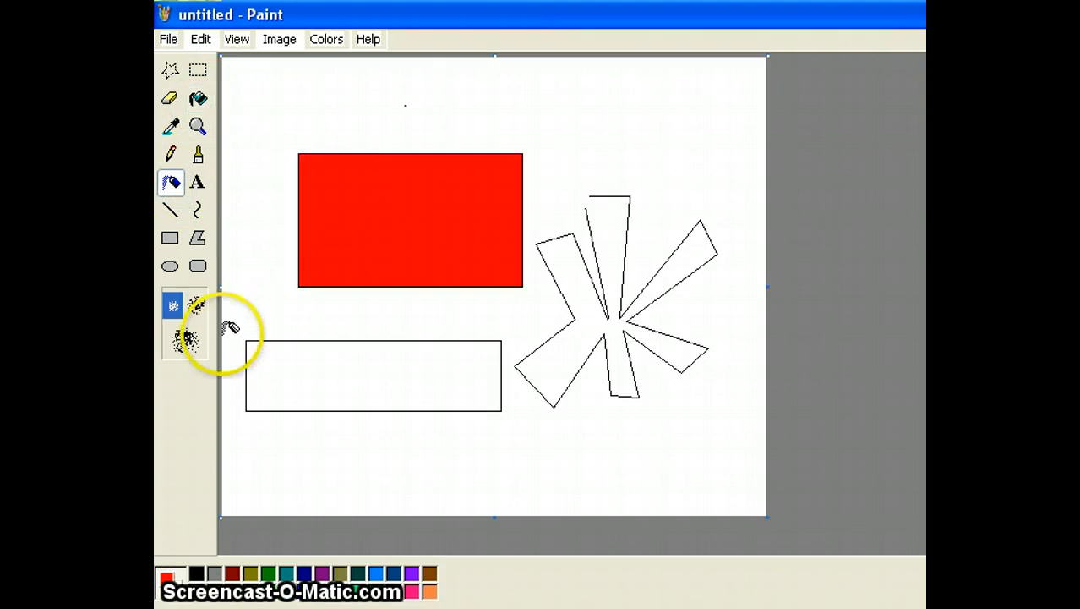
{"action": "left_click", "coordinate": [182, 344]}
{"action": "mouse_move", "coordinate": [309, 370]}
{"action": "left_mouse_down"}
{"action": "mouse_move", "coordinate": [345, 396]}
{"action": "mouse_move", "coordinate": [356, 370]}
{"action": "mouse_move", "coordinate": [347, 350]}
{"action": "mouse_move", "coordinate": [344, 453]}
{"action": "mouse_move", "coordinate": [434, 401]}
{"action": "mouse_move", "coordinate": [499, 412]}
{"action": "left_mouse_up"}
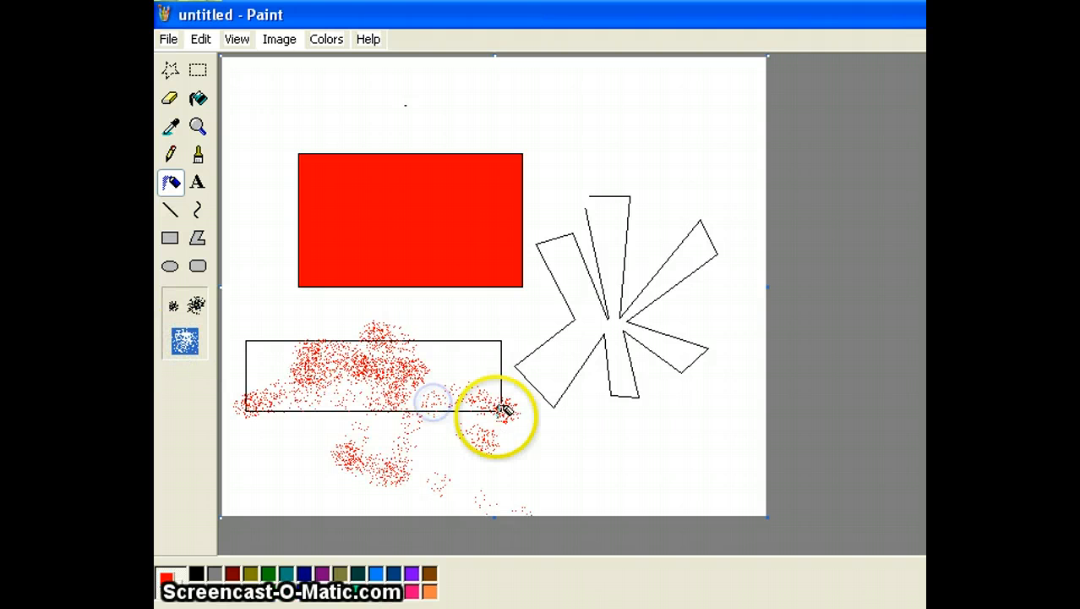
{"action": "left_click", "coordinate": [197, 39]}
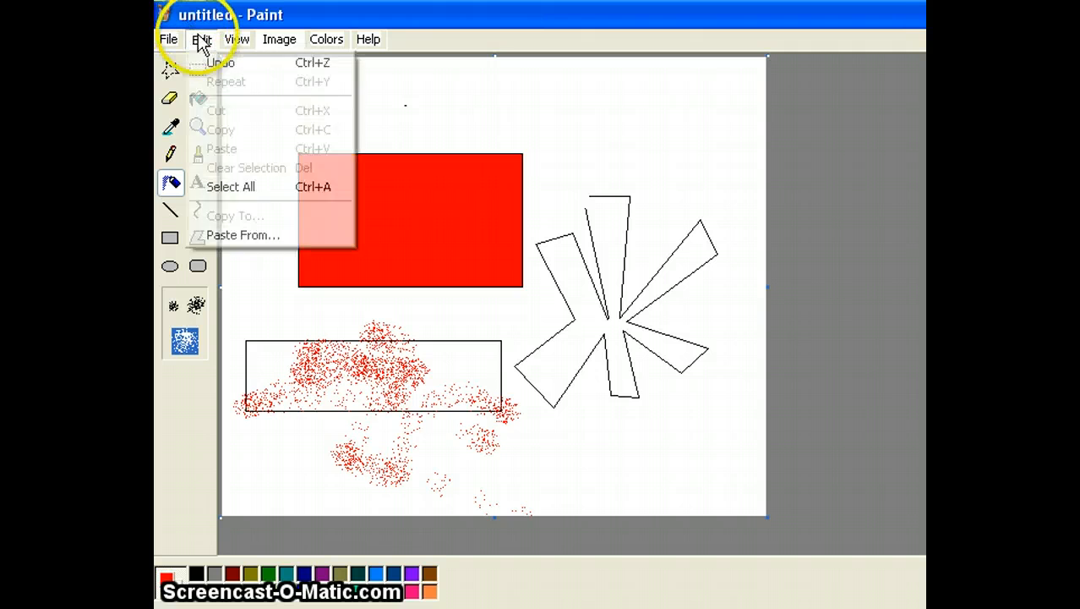
{"action": "left_click", "coordinate": [212, 61]}
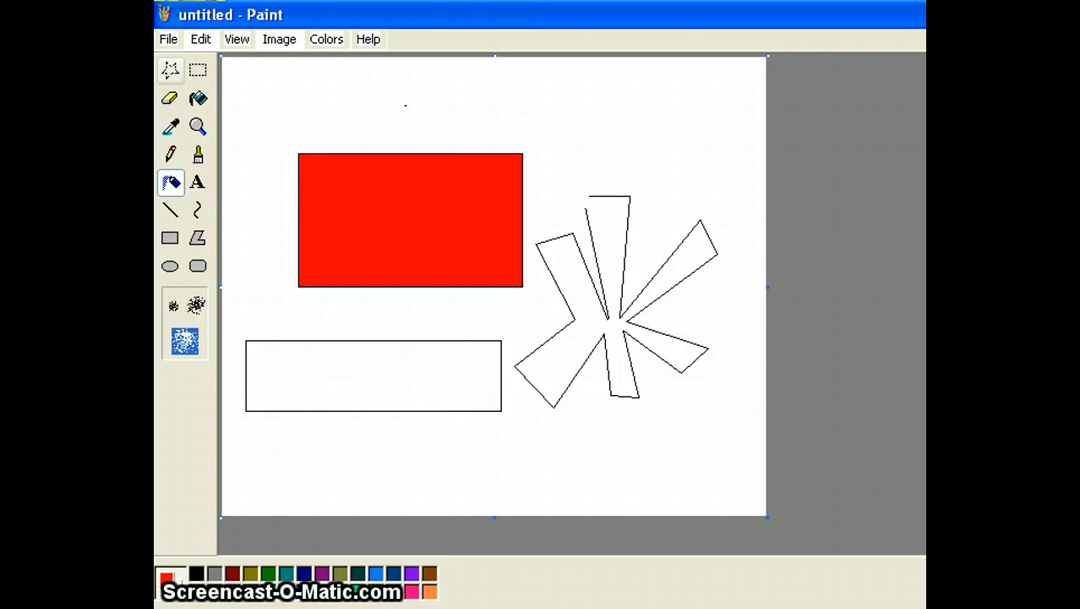
{"action": "left_click", "coordinate": [265, 44]}
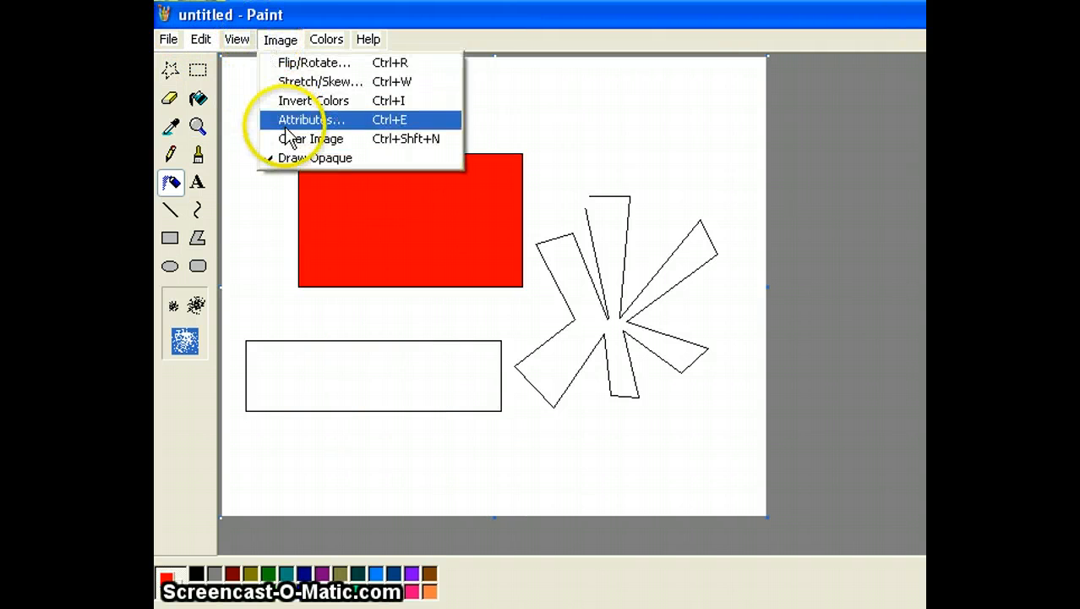
Clear the canvas and draw one large red circle outline with the Ellipse tool.
{"action": "left_click", "coordinate": [283, 139]}
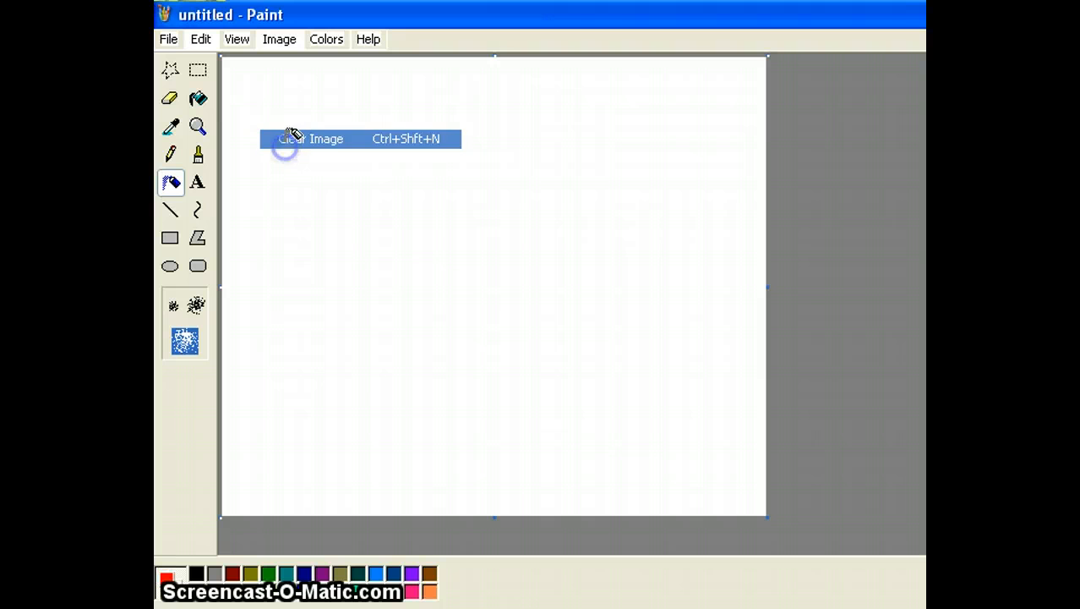
{"action": "left_click", "coordinate": [170, 265]}
{"action": "left_click_drag", "start_coordinate": [386, 252], "coordinate": [430, 289]}
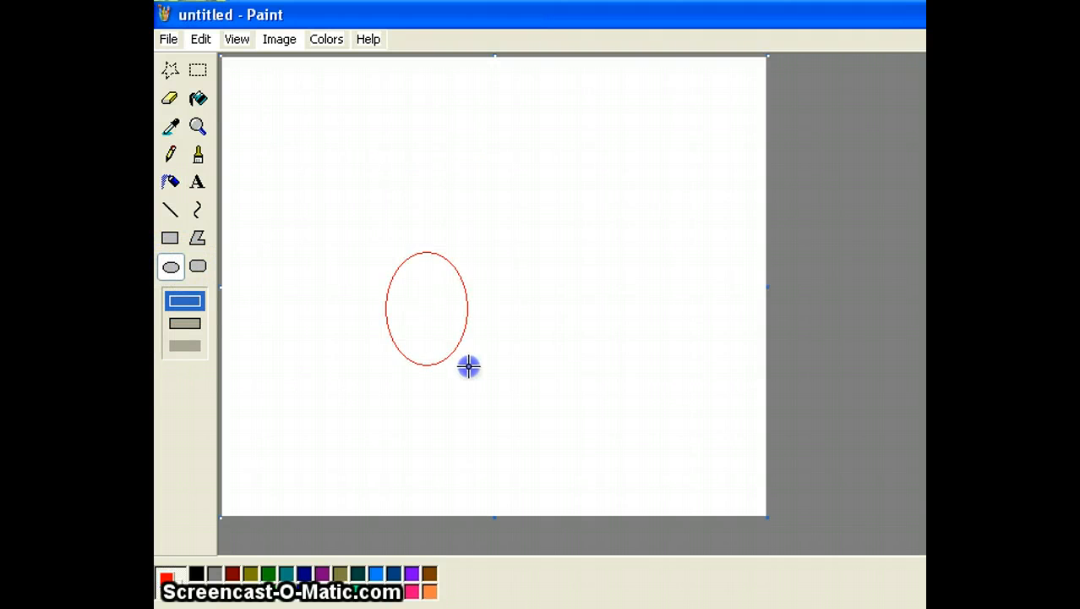
{"action": "left_click_drag", "start_coordinate": [469, 366], "coordinate": [515, 391]}
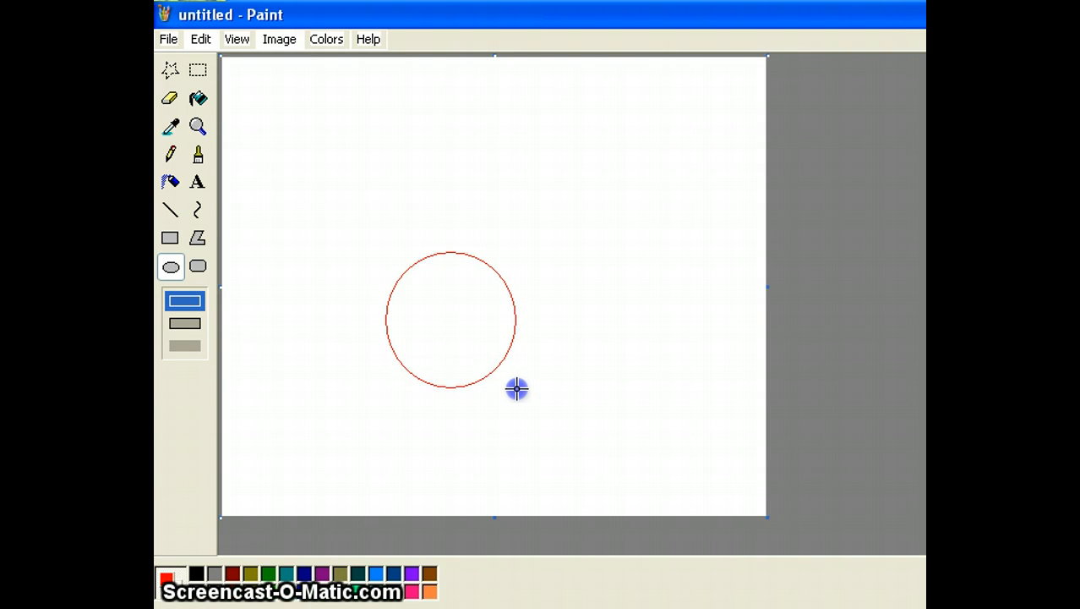
{"action": "left_click_drag", "start_coordinate": [519, 391], "coordinate": [625, 482]}
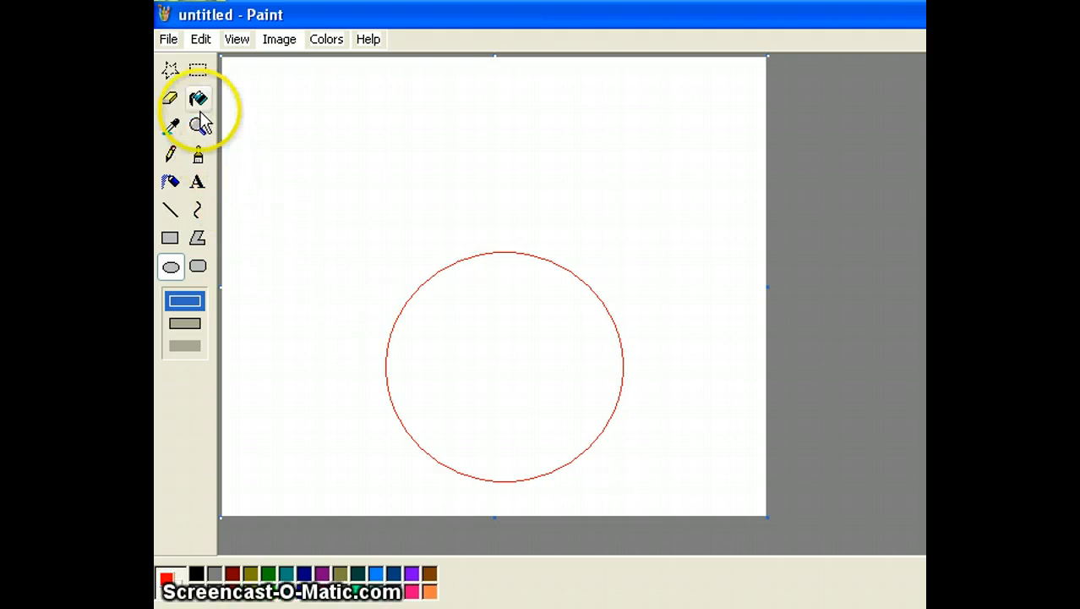
Box-select the red circle and drag it up and to the left.
{"action": "left_click", "coordinate": [201, 71]}
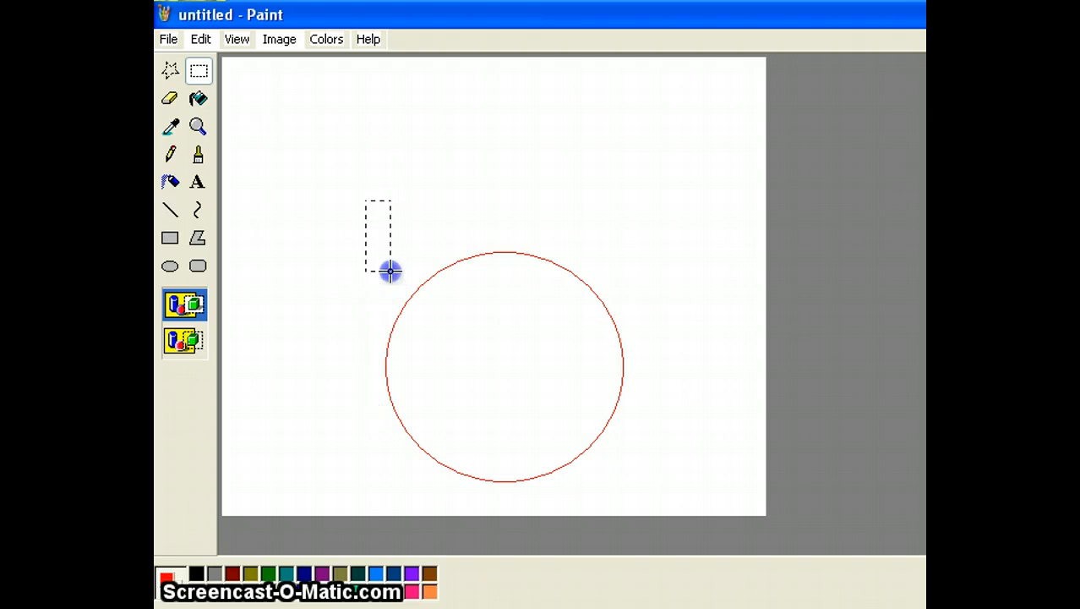
{"action": "left_click_drag", "start_coordinate": [394, 446], "coordinate": [593, 477]}
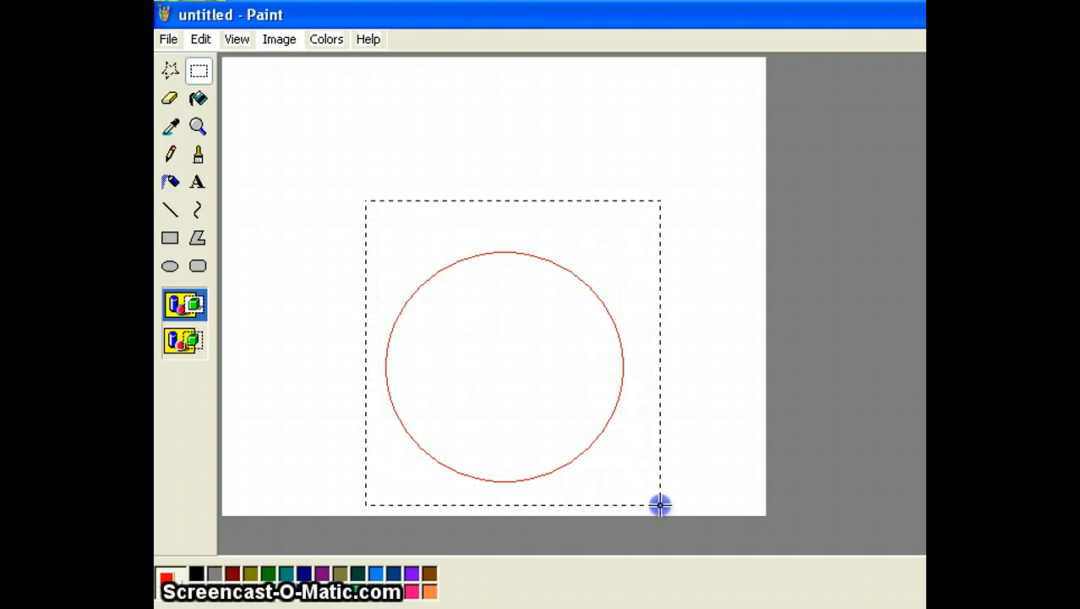
{"action": "left_click_drag", "start_coordinate": [660, 505], "coordinate": [660, 504]}
{"action": "left_click_drag", "start_coordinate": [453, 340], "coordinate": [397, 251]}
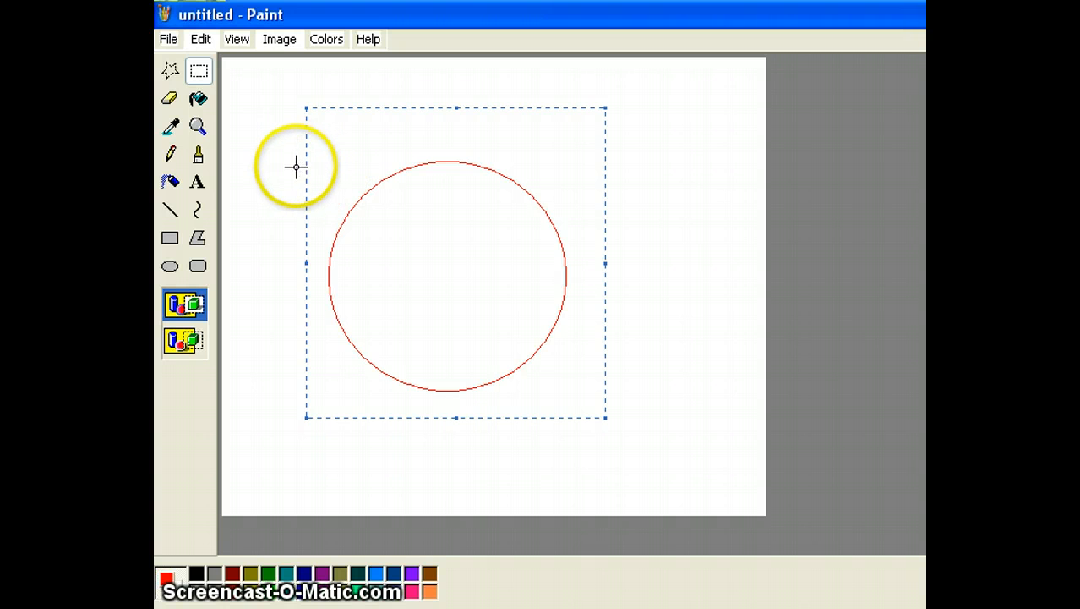
Draw a short red horizontal line at the canvas's upper left.
{"action": "left_click", "coordinate": [170, 210]}
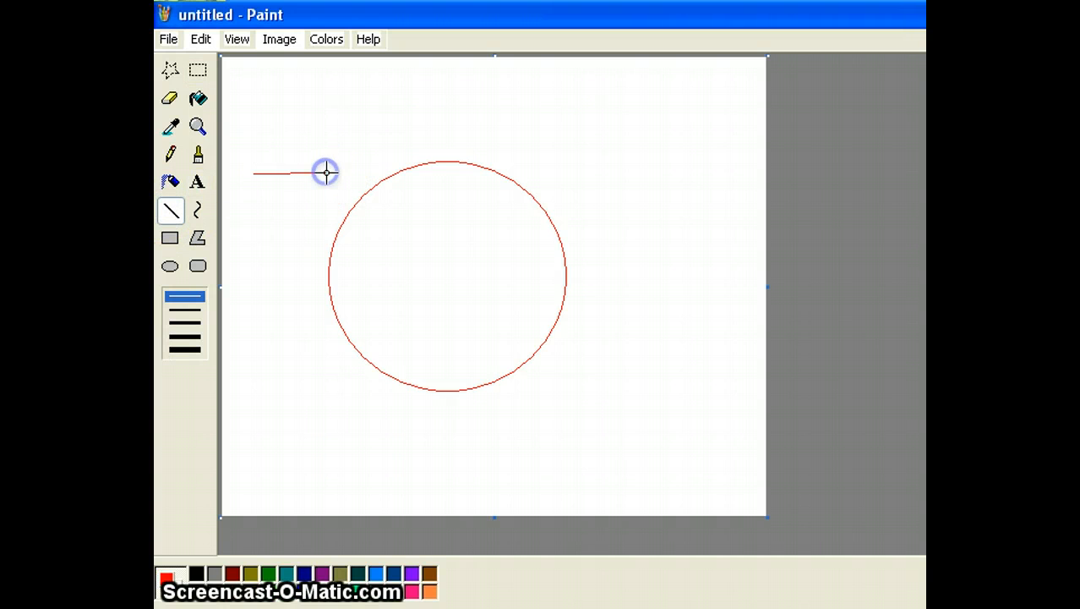
{"action": "left_click", "coordinate": [198, 70]}
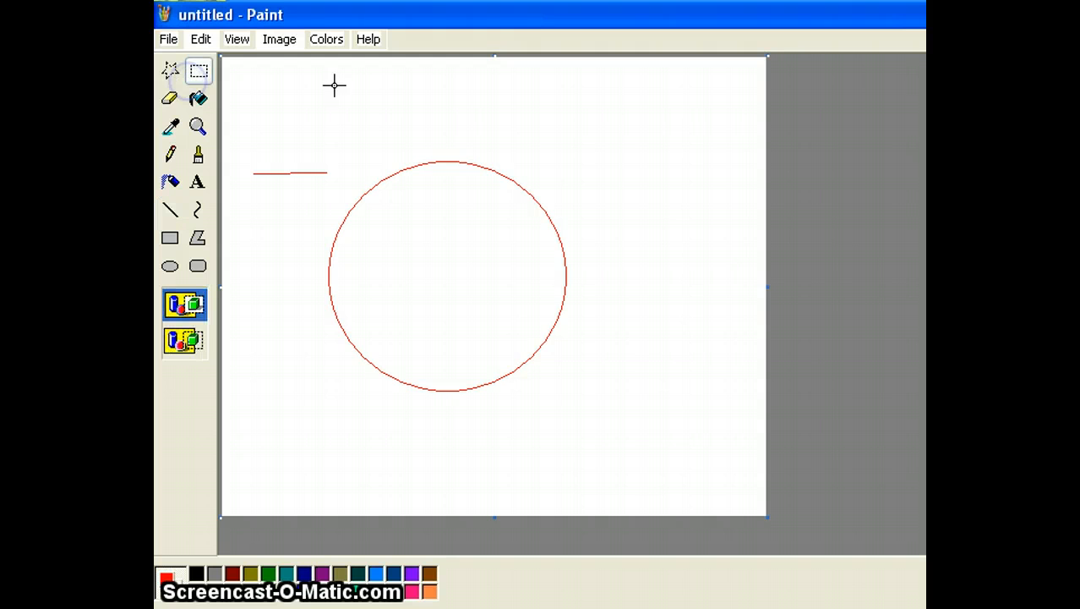
{"action": "left_click_drag", "start_coordinate": [303, 100], "coordinate": [305, 144]}
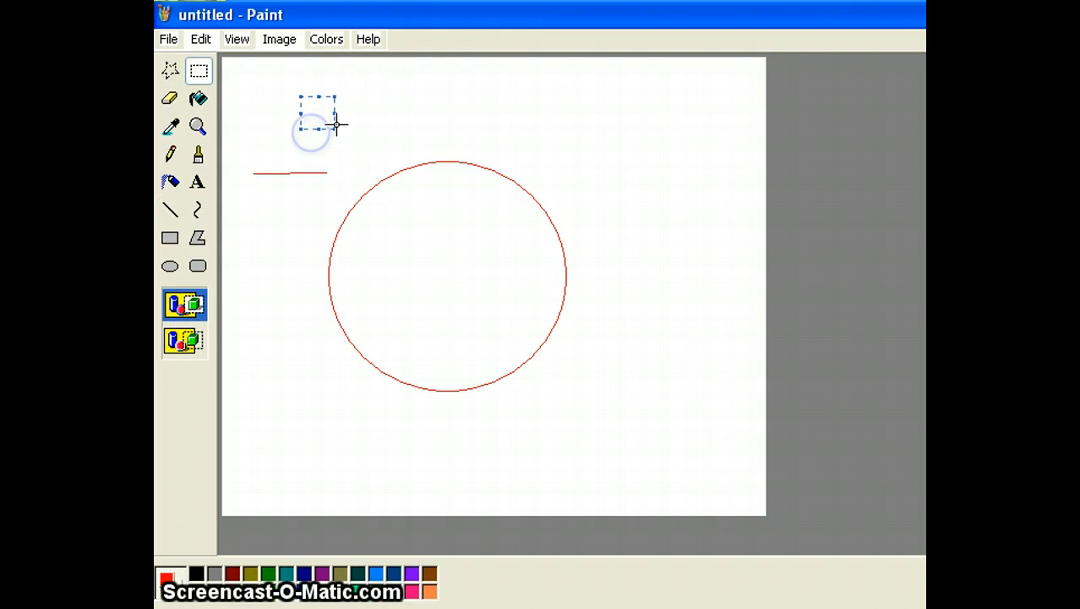
{"action": "left_click", "coordinate": [452, 130]}
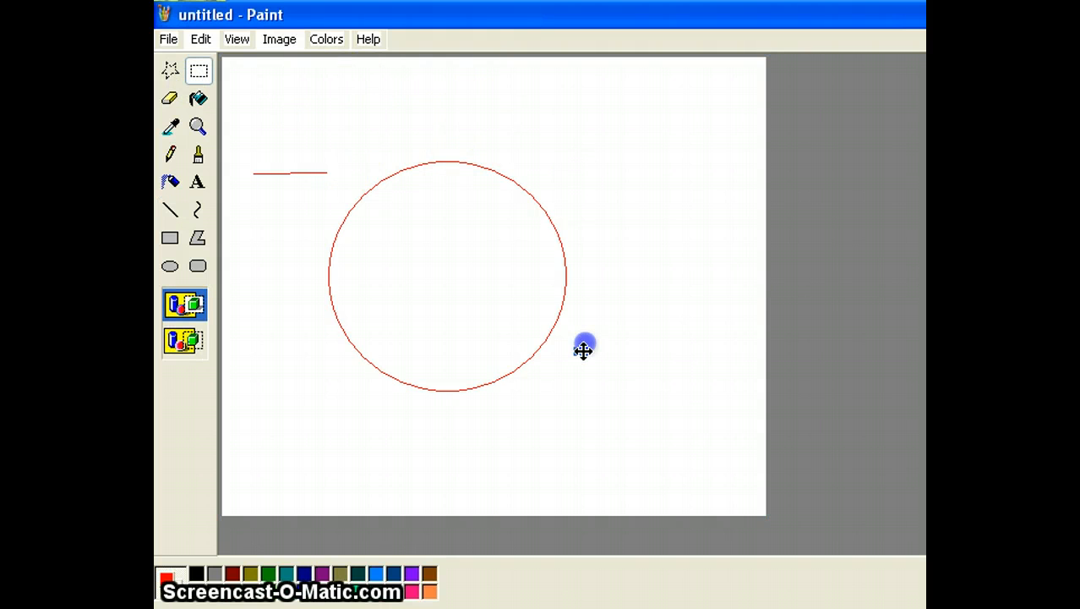
Reselect the circle, nudge part of it into place, and deselect.
{"action": "left_click_drag", "start_coordinate": [595, 182], "coordinate": [597, 367]}
{"action": "left_click_drag", "start_coordinate": [348, 371], "coordinate": [294, 369]}
{"action": "mouse_move", "coordinate": [389, 320]}
{"action": "left_mouse_down"}
{"action": "mouse_move", "coordinate": [582, 315]}
{"action": "mouse_move", "coordinate": [435, 335]}
{"action": "mouse_move", "coordinate": [387, 321]}
{"action": "left_mouse_up"}
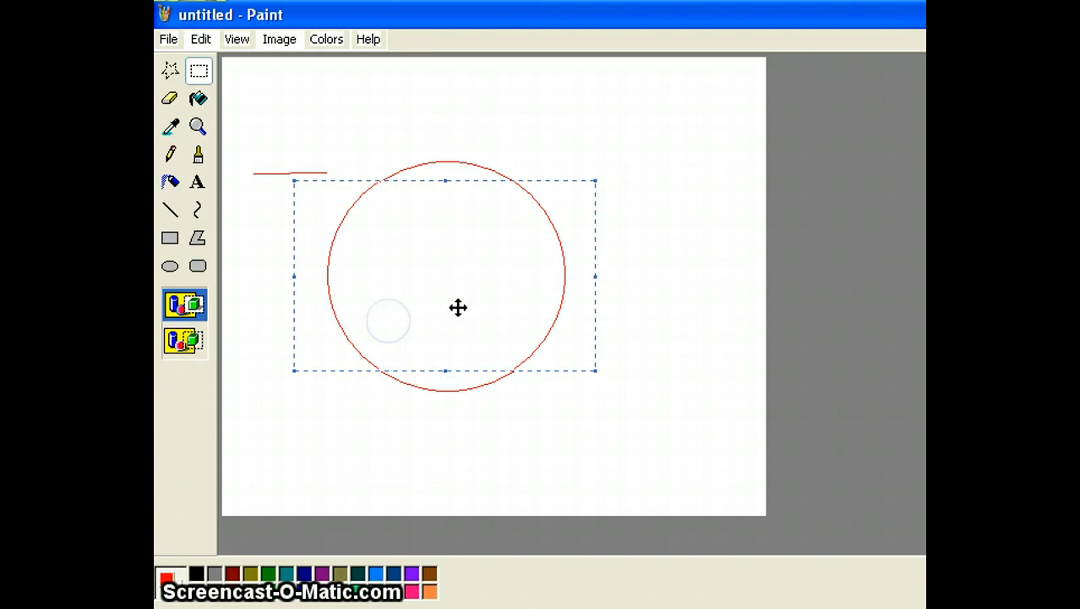
{"action": "left_click", "coordinate": [656, 350]}
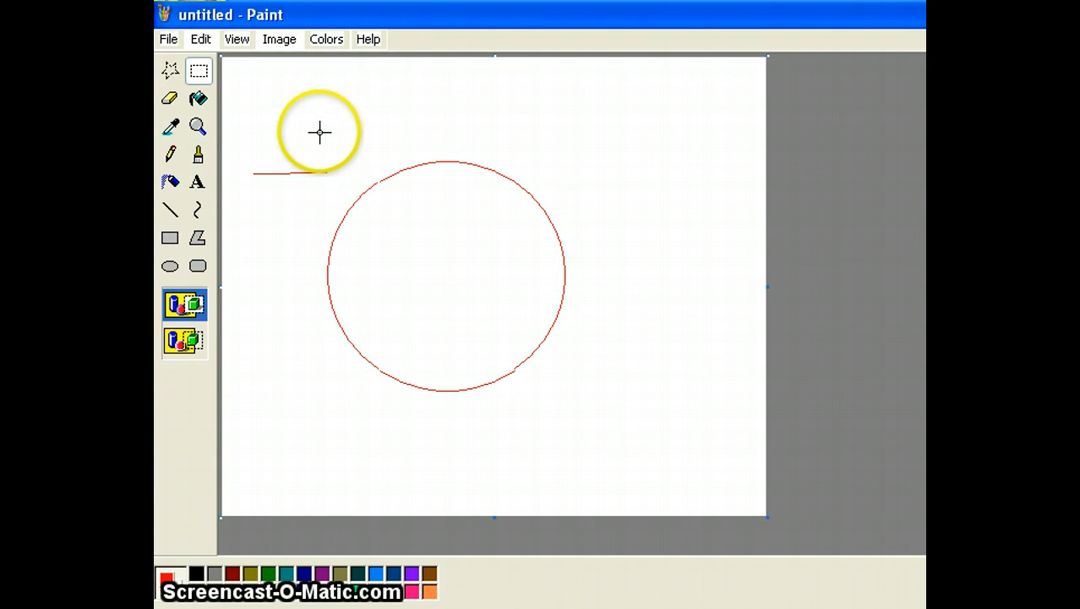
{"action": "left_click_drag", "start_coordinate": [311, 129], "coordinate": [327, 439]}
{"action": "left_click_drag", "start_coordinate": [733, 397], "coordinate": [626, 441]}
{"action": "left_click", "coordinate": [514, 490]}
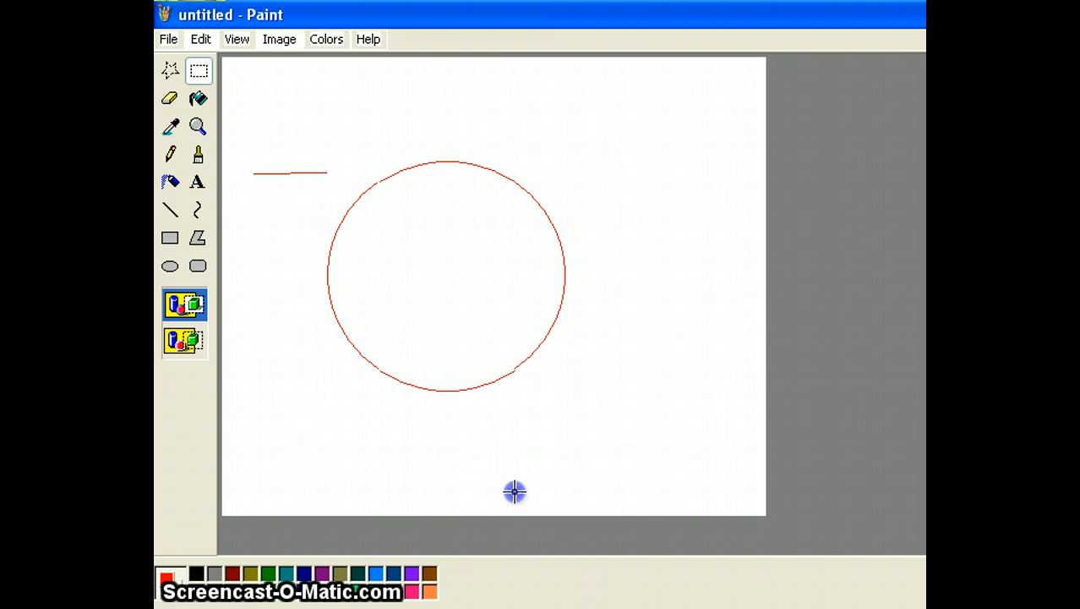
Add a red line to the right edge and drag the circle right, leaving a leftover arc.
{"action": "left_click", "coordinate": [169, 211]}
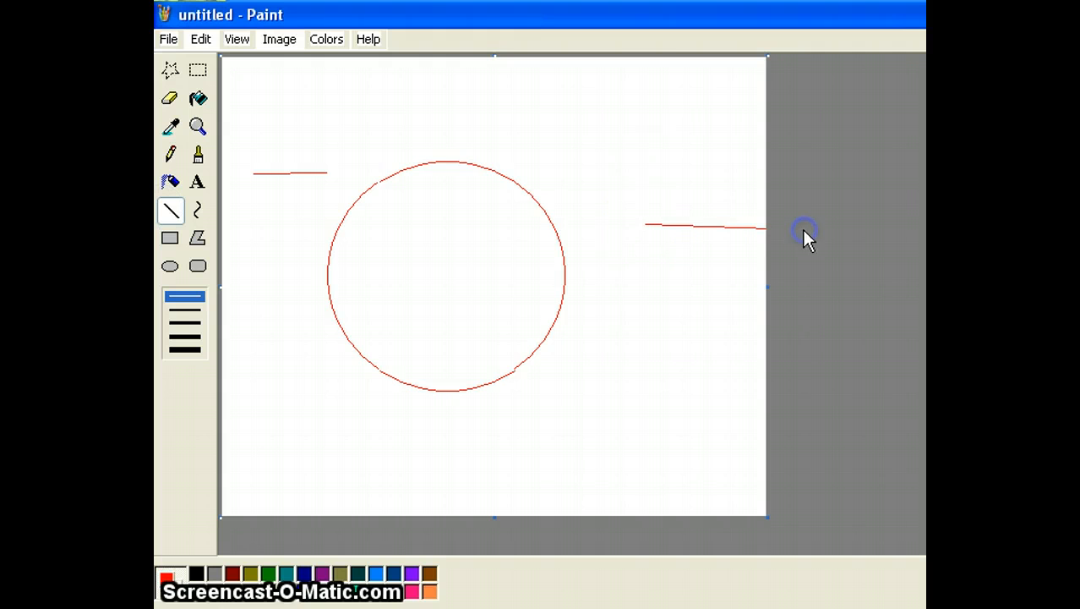
{"action": "left_click", "coordinate": [200, 74]}
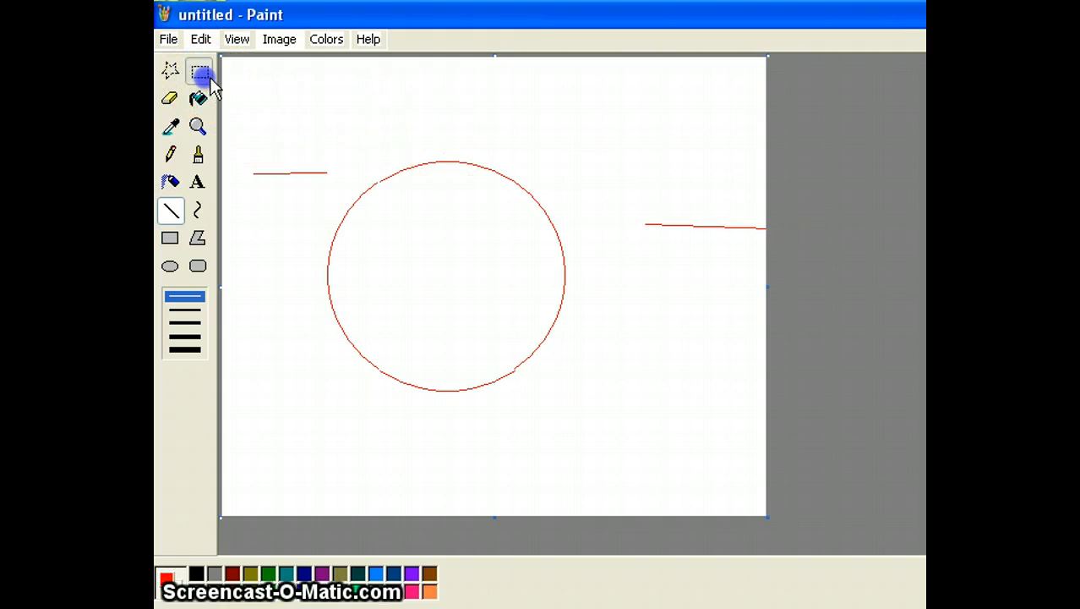
{"action": "left_click", "coordinate": [323, 318]}
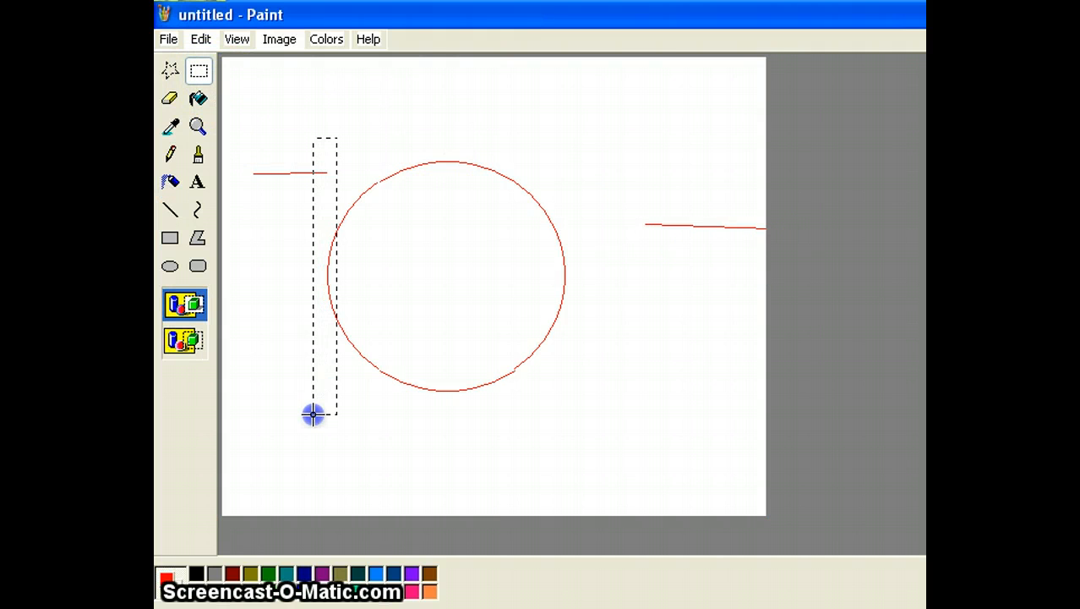
{"action": "left_click_drag", "start_coordinate": [590, 428], "coordinate": [580, 427]}
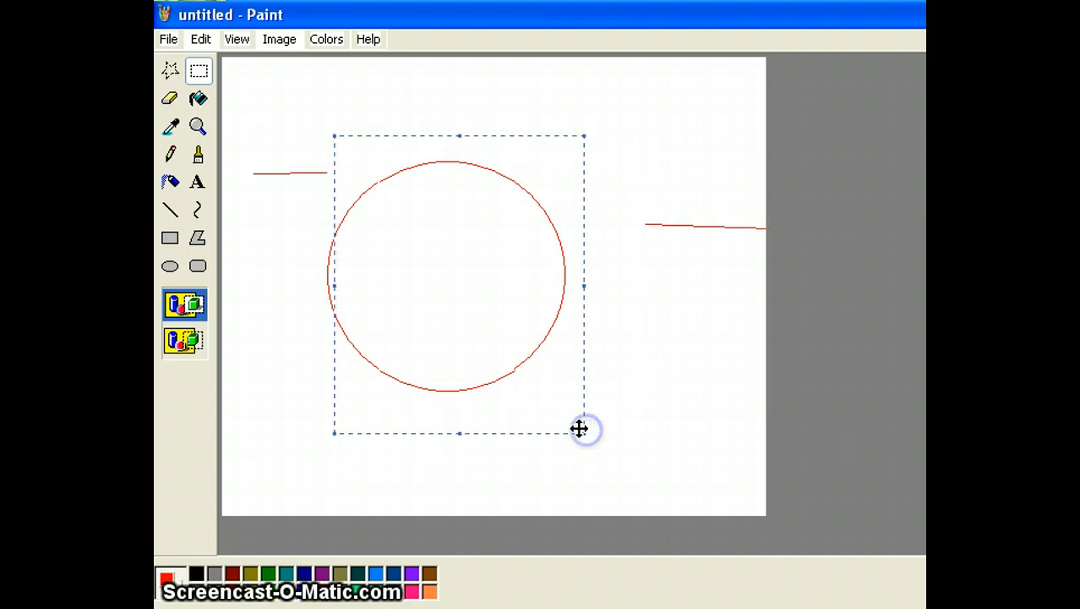
{"action": "left_click_drag", "start_coordinate": [512, 304], "coordinate": [546, 297]}
{"action": "left_click_drag", "start_coordinate": [535, 260], "coordinate": [626, 250]}
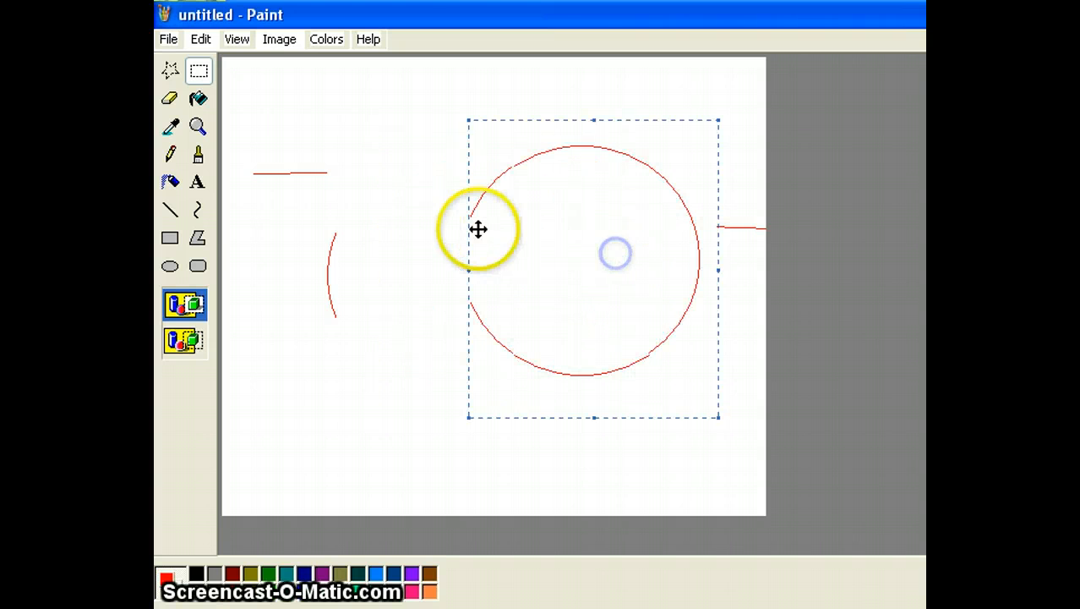
Choose the thickest line width and set the Magnifier back to 1x normal size.
{"action": "left_click", "coordinate": [200, 131]}
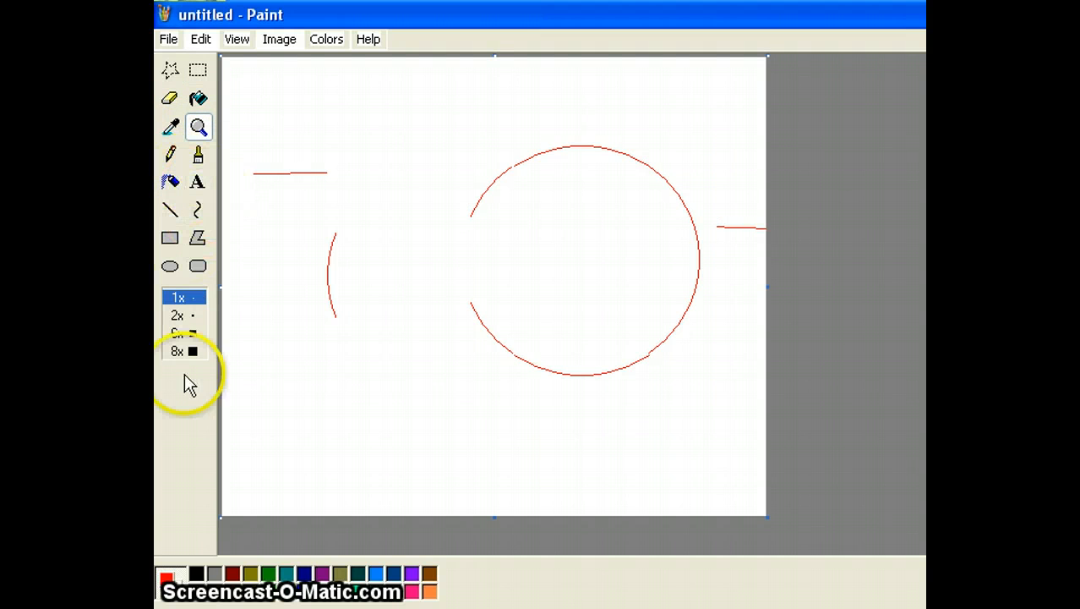
{"action": "left_click", "coordinate": [194, 349]}
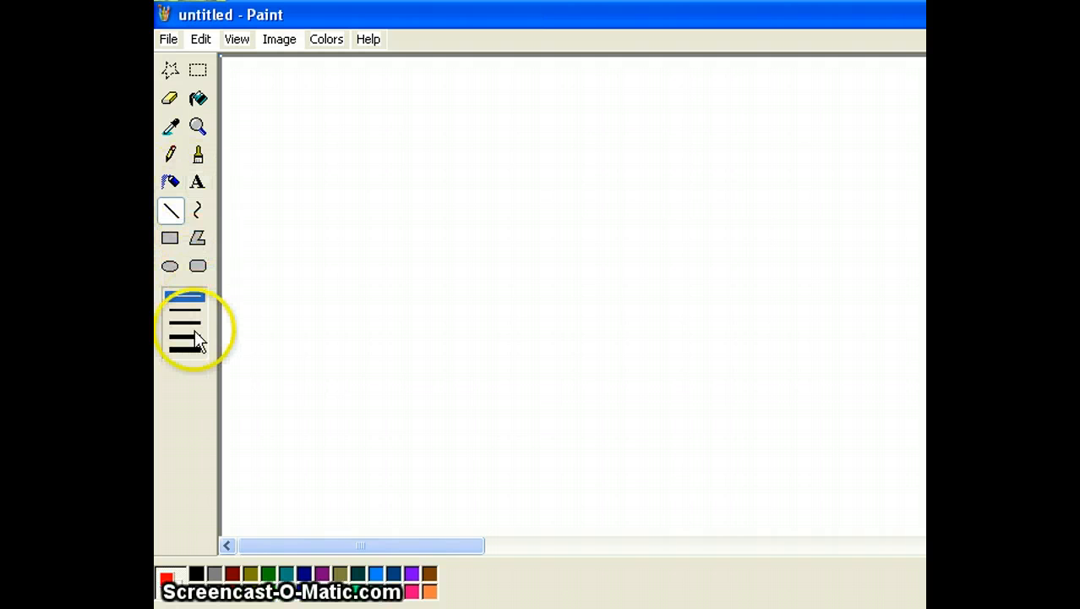
{"action": "left_click", "coordinate": [195, 349]}
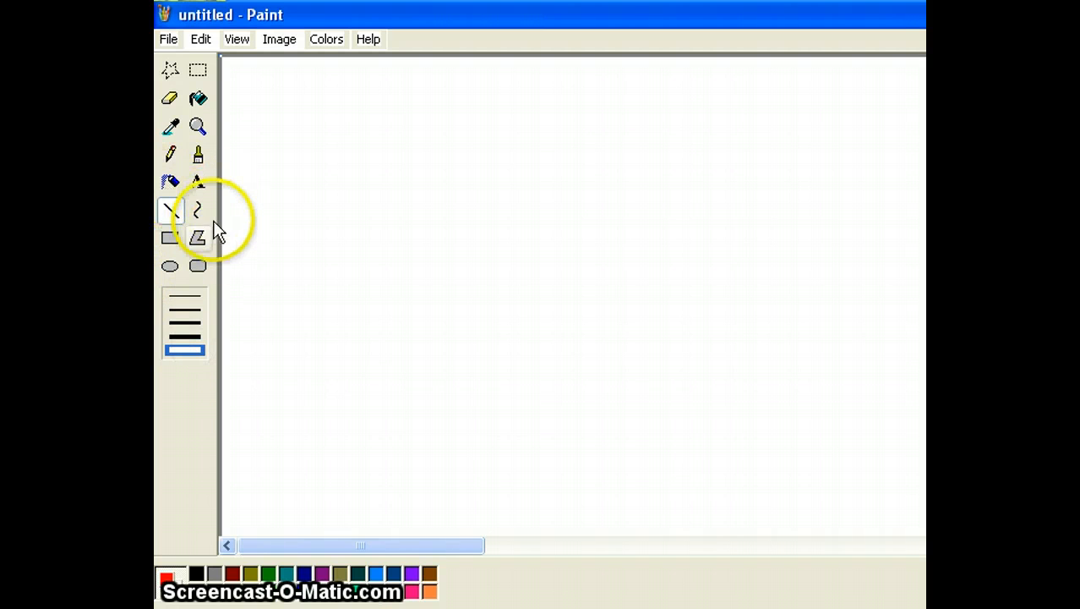
{"action": "left_click", "coordinate": [198, 126]}
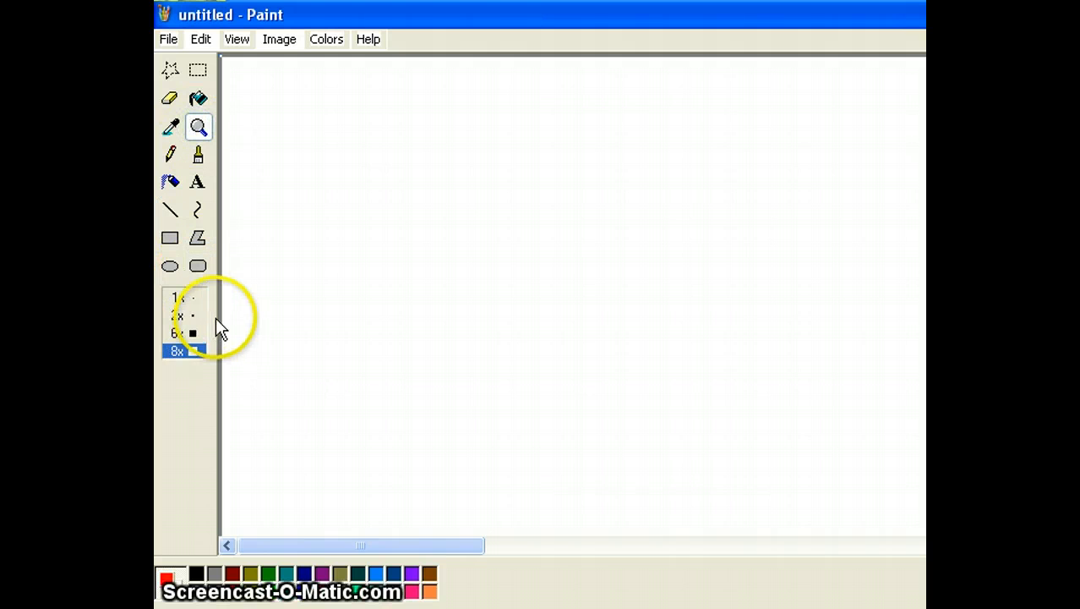
{"action": "left_click", "coordinate": [194, 301]}
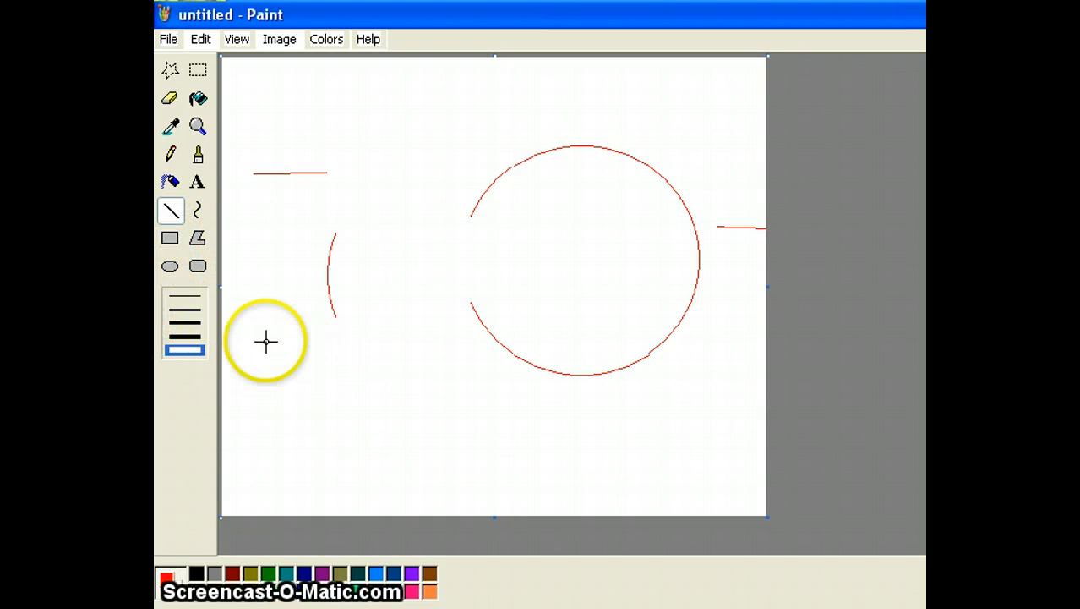
Draw a thick red circle outline at the lower left using the thickest width.
{"action": "left_click", "coordinate": [188, 298]}
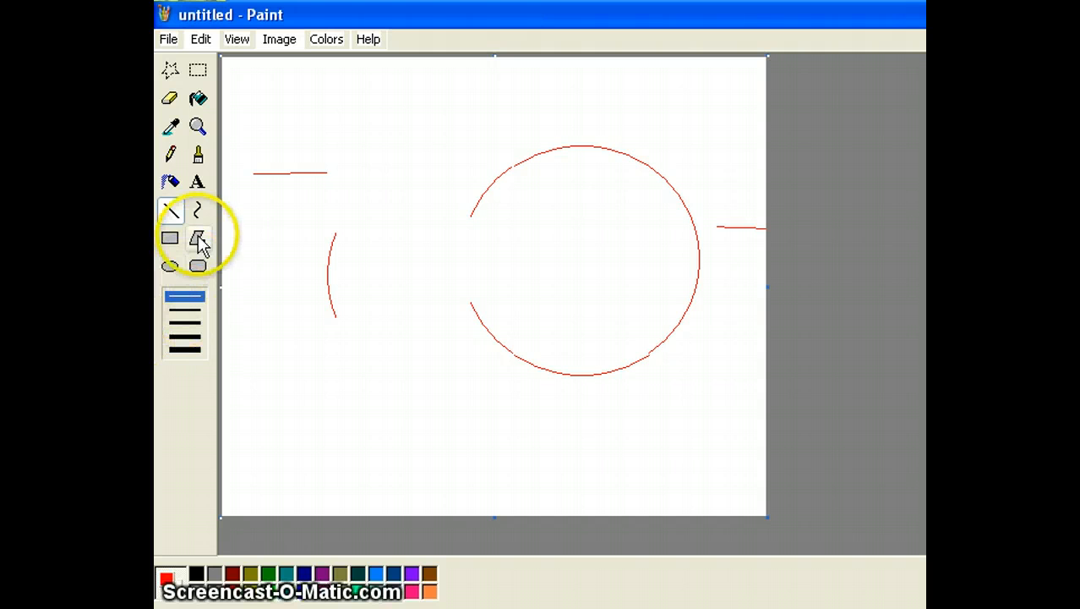
{"action": "left_click", "coordinate": [171, 268]}
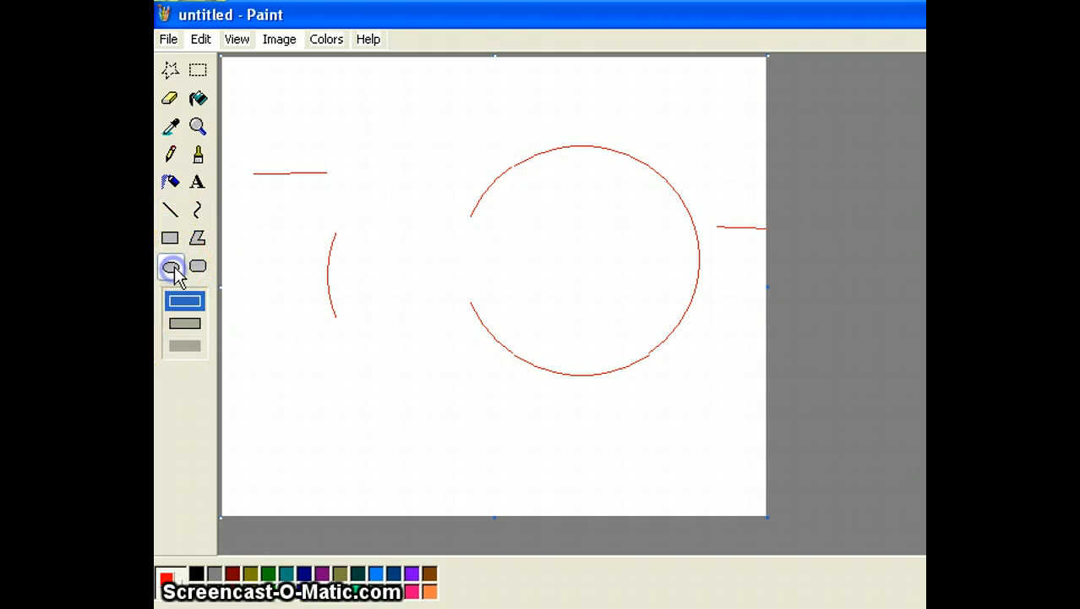
{"action": "left_click", "coordinate": [171, 209]}
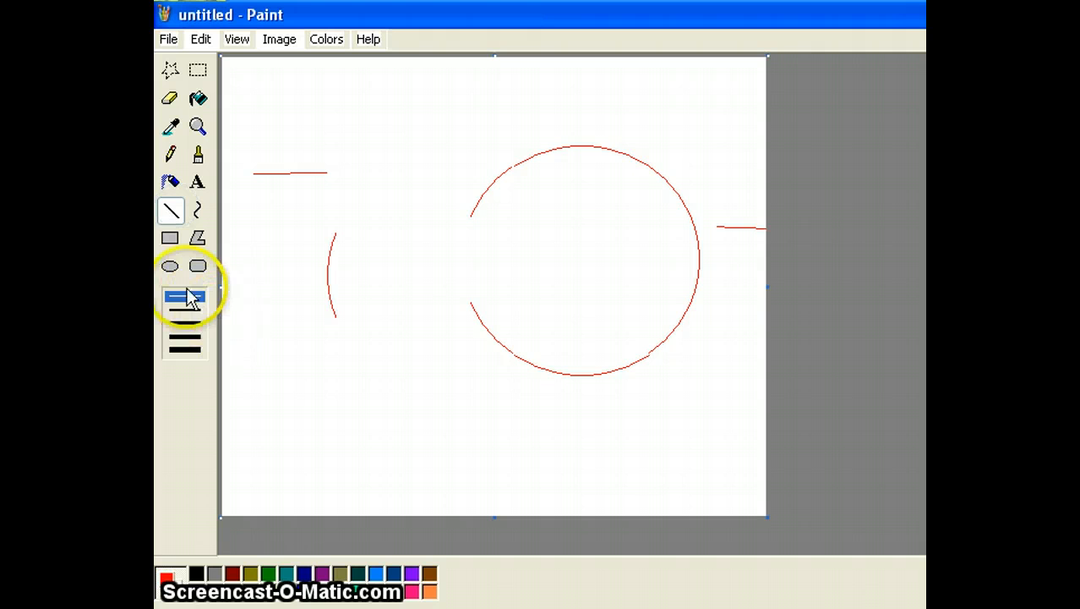
{"action": "left_click", "coordinate": [185, 346]}
{"action": "left_click", "coordinate": [169, 267]}
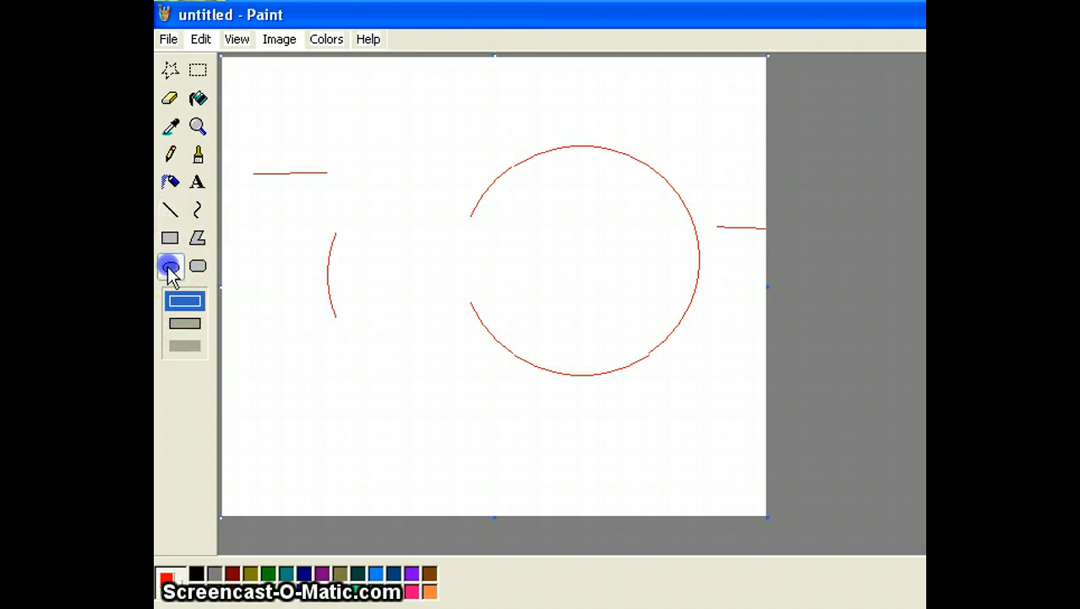
{"action": "left_click_drag", "start_coordinate": [236, 351], "coordinate": [387, 490]}
Draw a solid-filled red ellipse in the lower middle beside the circle.
{"action": "left_click", "coordinate": [186, 347]}
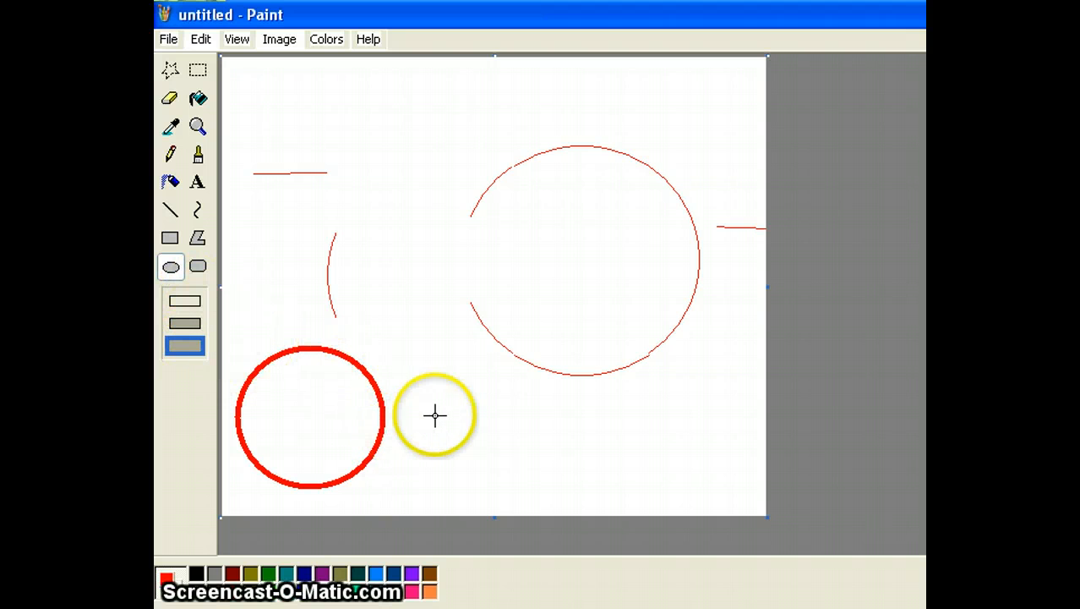
{"action": "left_click_drag", "start_coordinate": [464, 364], "coordinate": [625, 498]}
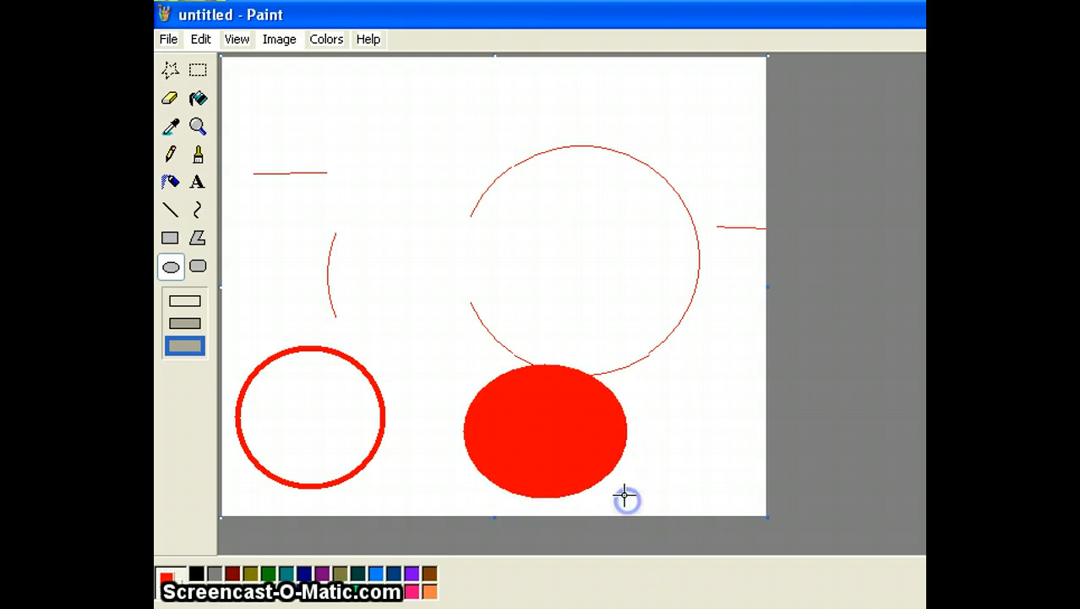
{"action": "left_click", "coordinate": [198, 211]}
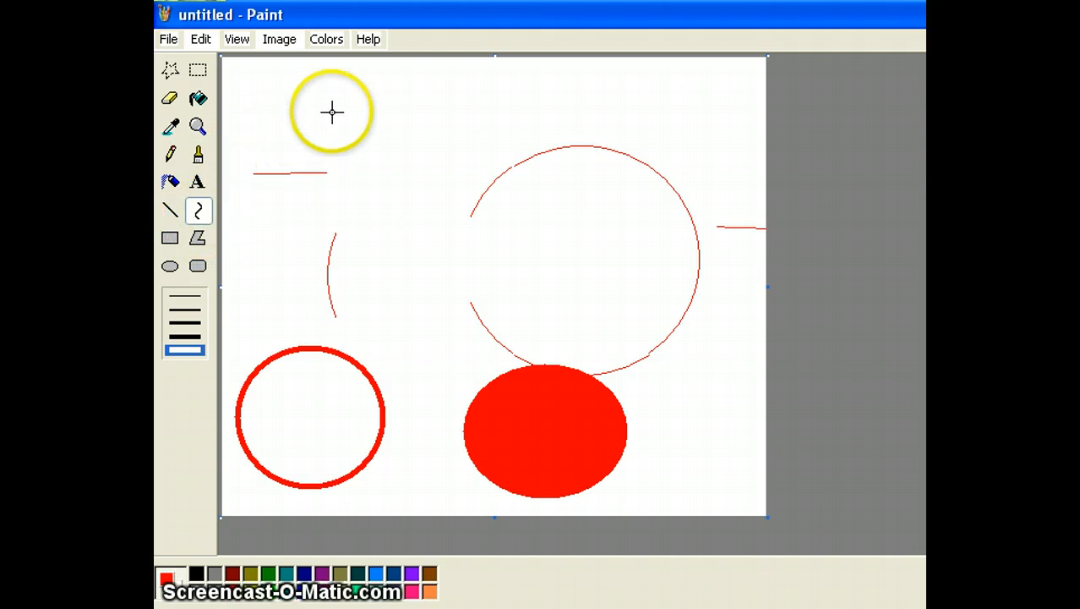
Draw two thick red curves near the top, bending each into shape.
{"action": "left_click_drag", "start_coordinate": [325, 107], "coordinate": [513, 112]}
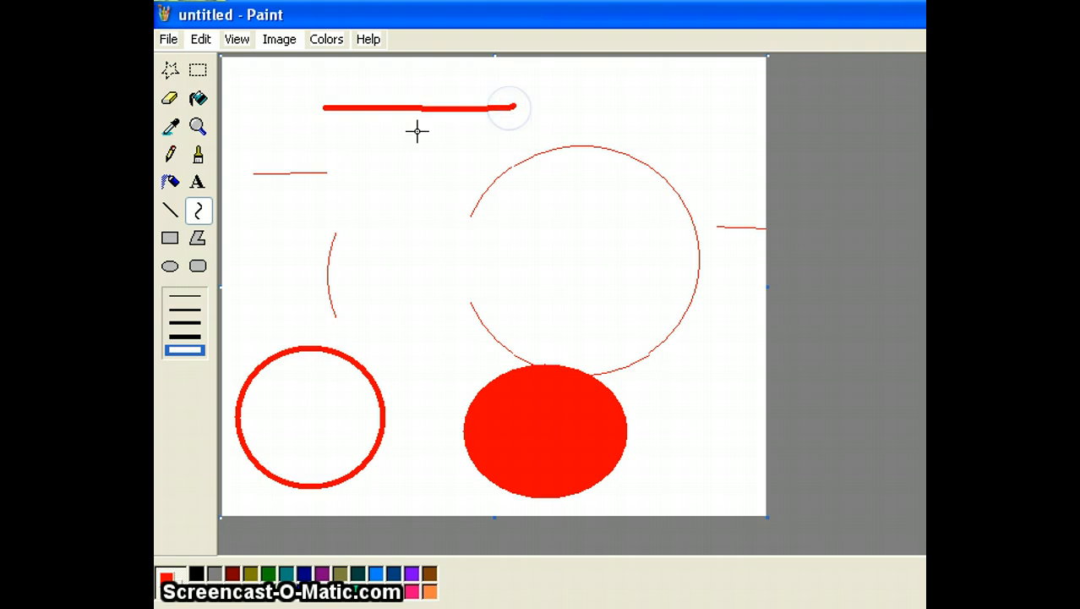
{"action": "left_click_drag", "start_coordinate": [417, 131], "coordinate": [351, 127]}
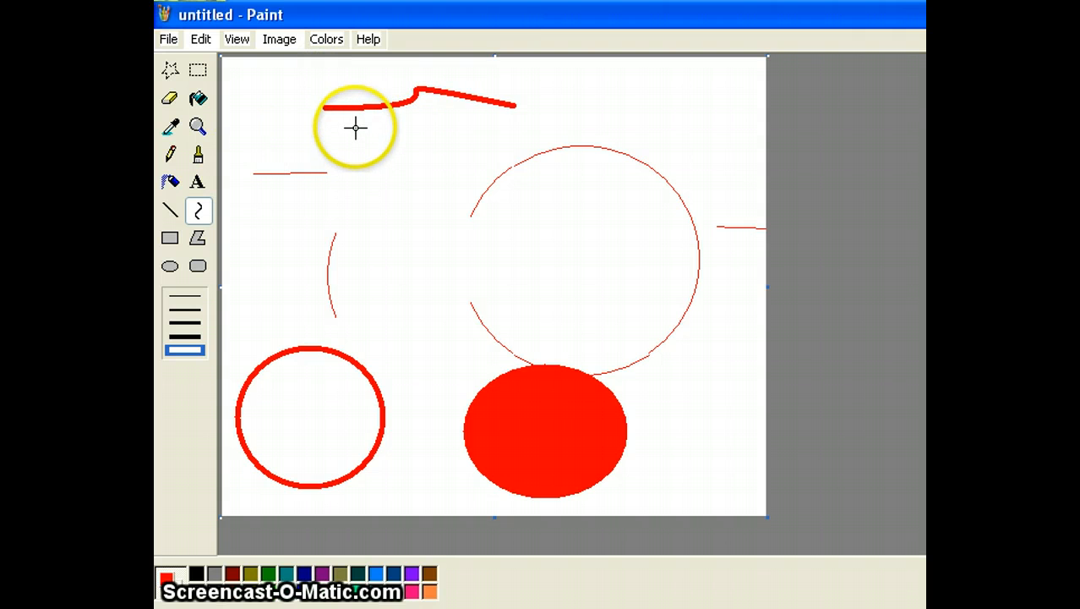
{"action": "left_click_drag", "start_coordinate": [355, 125], "coordinate": [355, 271]}
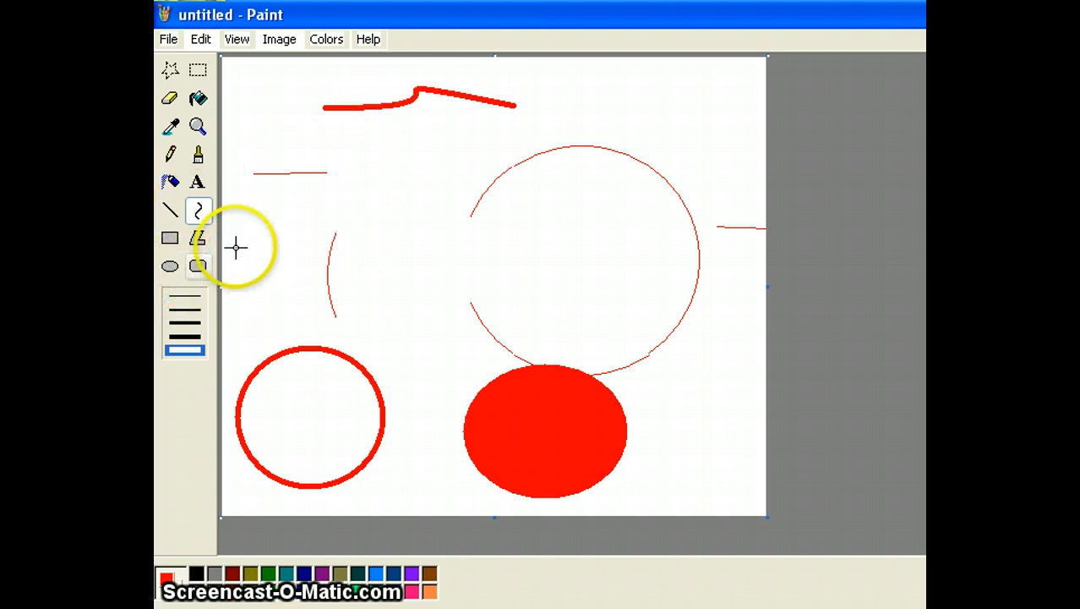
{"action": "left_click_drag", "start_coordinate": [314, 172], "coordinate": [507, 137]}
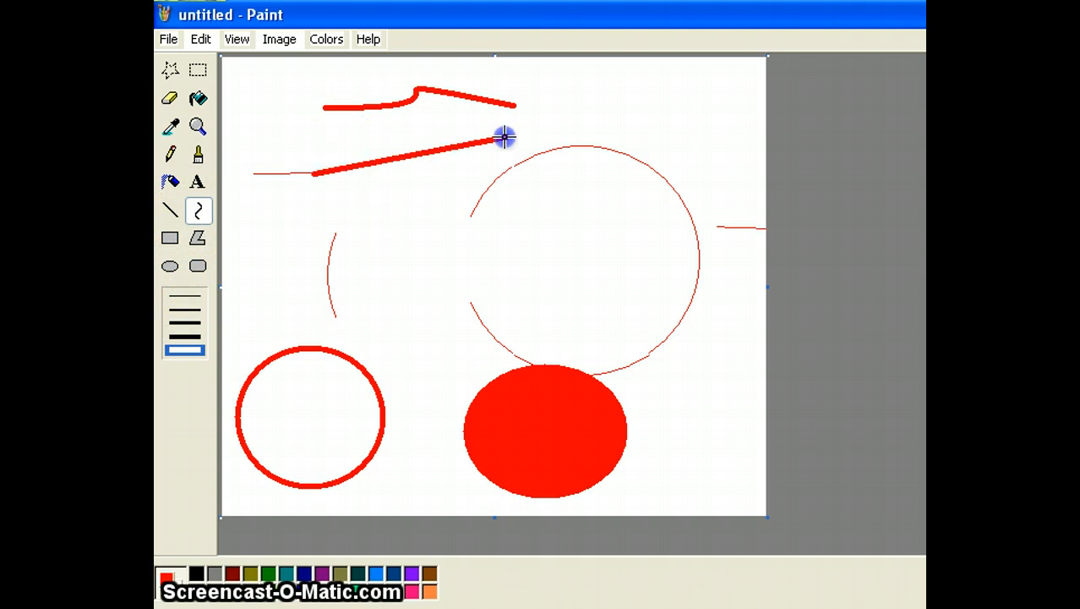
{"action": "left_click_drag", "start_coordinate": [414, 193], "coordinate": [370, 202]}
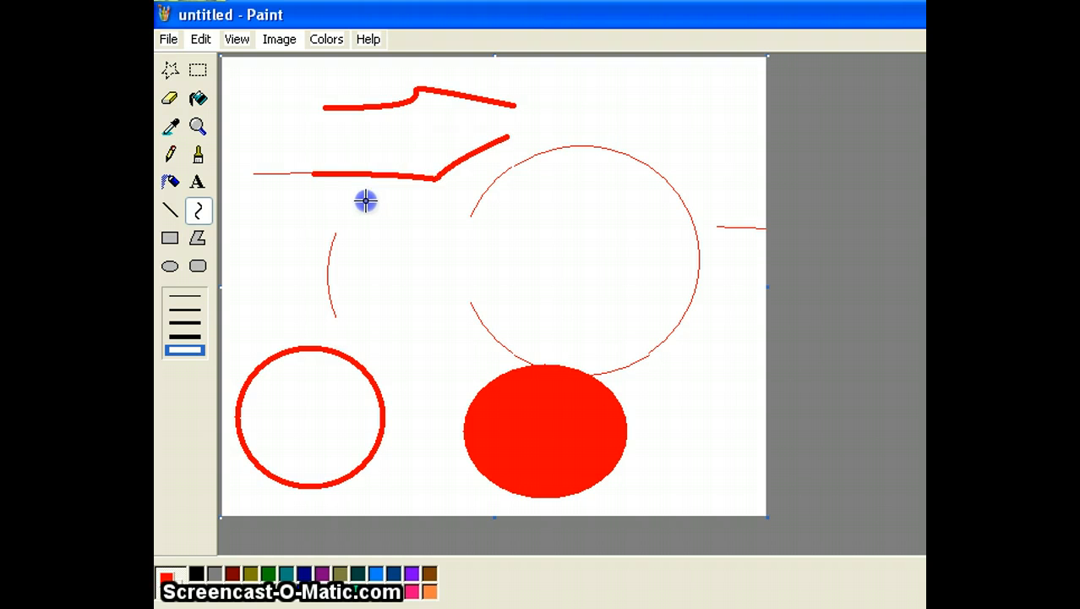
{"action": "left_click_drag", "start_coordinate": [365, 200], "coordinate": [431, 150]}
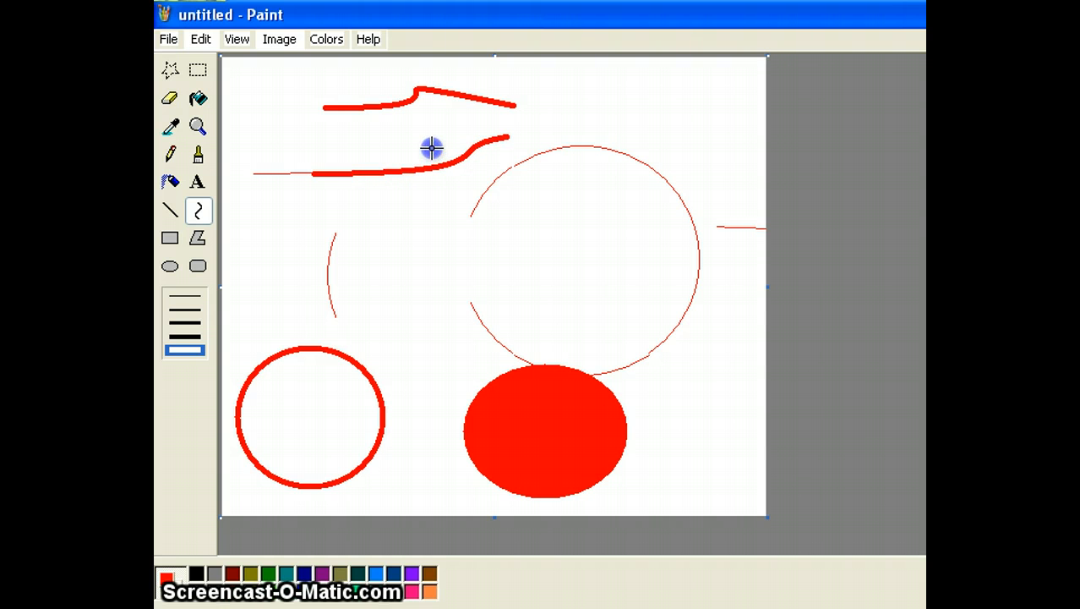
Draw a third thick red curve arcing down through the large circle.
{"action": "left_click", "coordinate": [197, 210]}
{"action": "left_click_drag", "start_coordinate": [332, 222], "coordinate": [588, 326]}
{"action": "left_click_drag", "start_coordinate": [508, 291], "coordinate": [507, 246]}
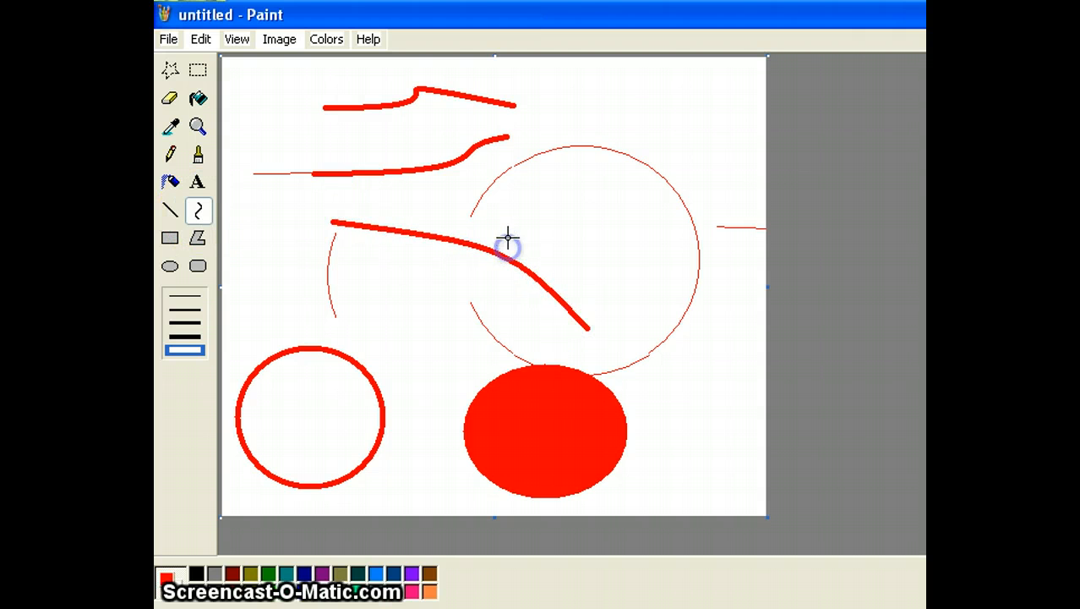
Wipe the canvas blank with Image > Clear Image.
{"action": "left_click", "coordinate": [275, 39]}
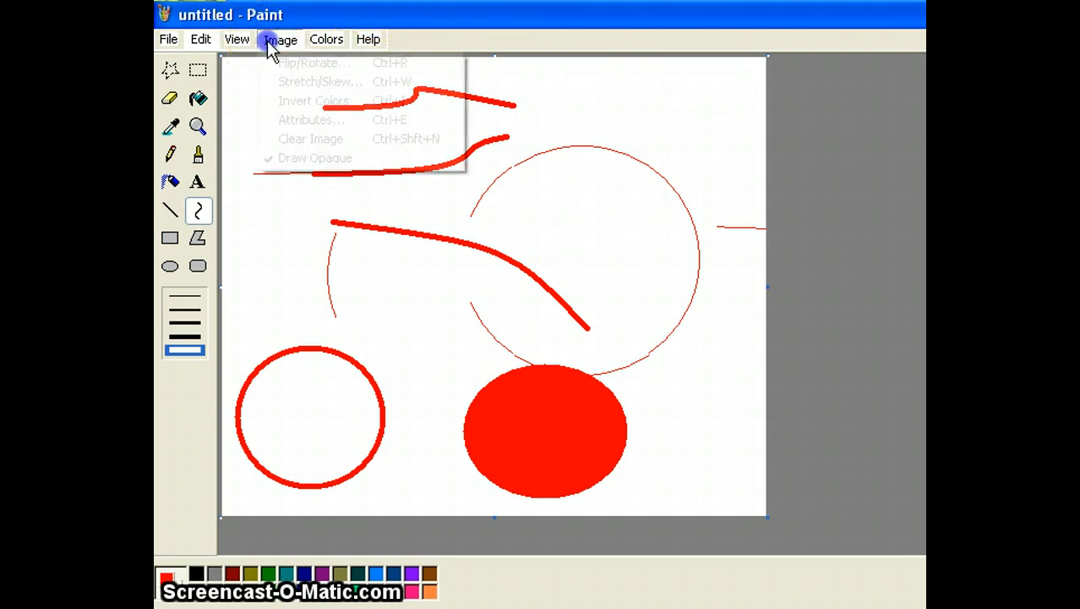
{"action": "left_click", "coordinate": [286, 141]}
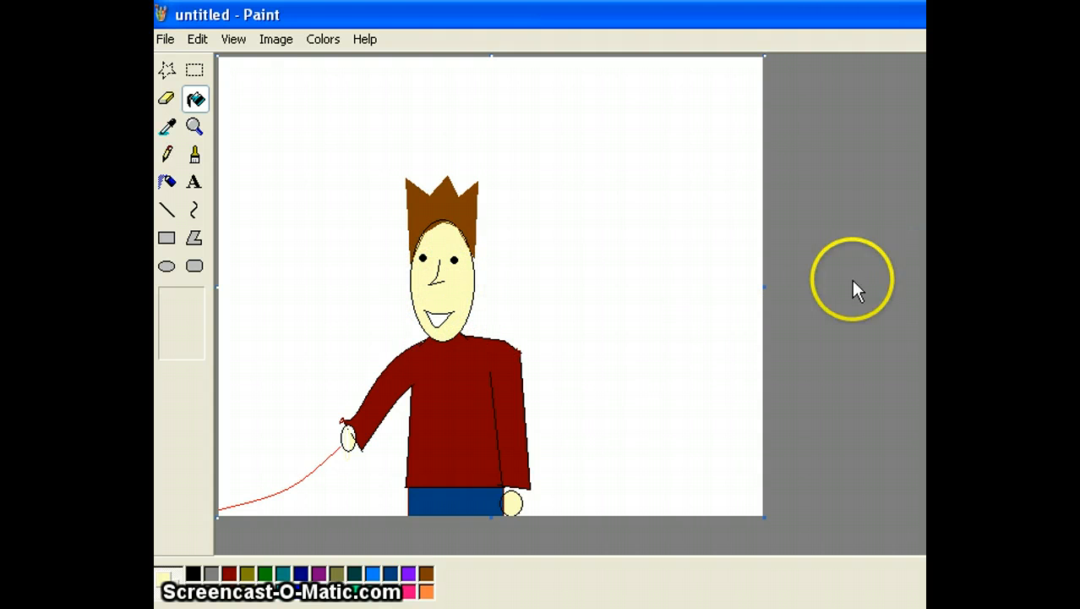
Scribble pale yellow strokes with the first brush shape, then clear the image.
{"action": "left_click", "coordinate": [166, 154]}
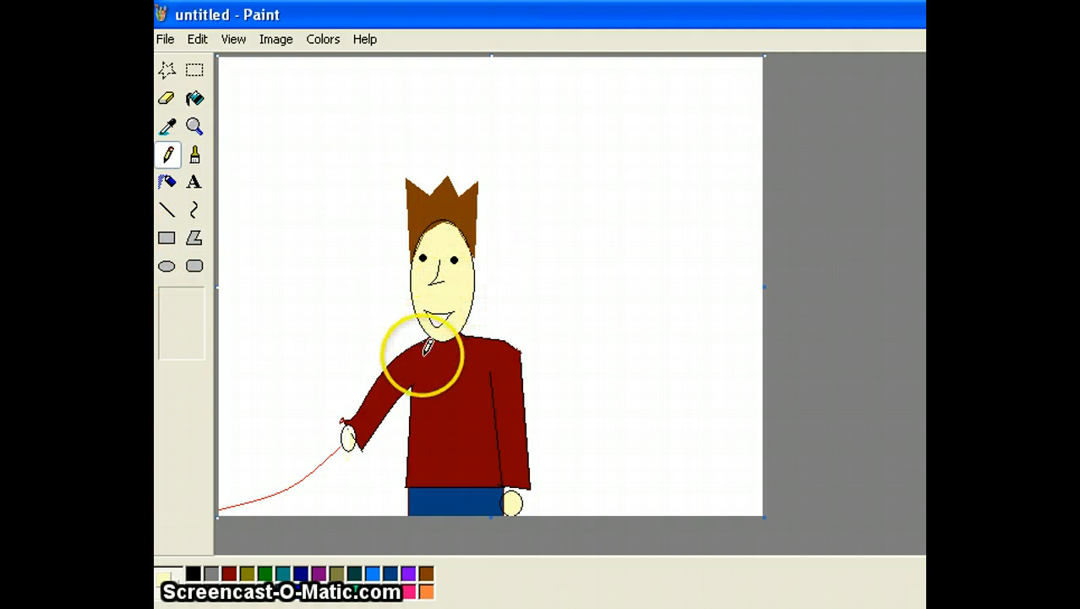
{"action": "left_click", "coordinate": [198, 158]}
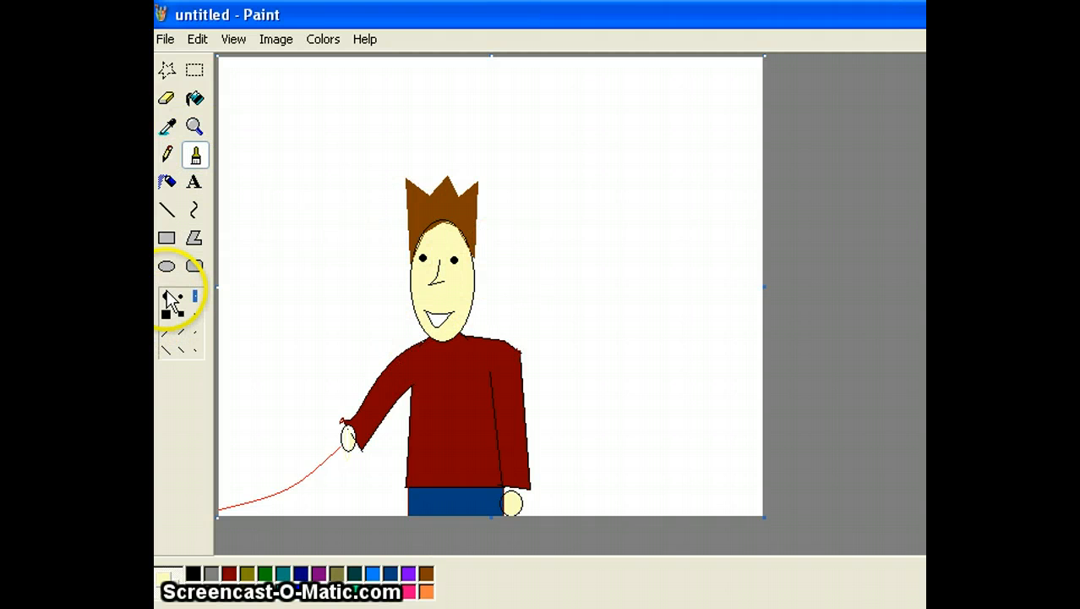
{"action": "left_click", "coordinate": [166, 292]}
{"action": "left_click", "coordinate": [289, 279]}
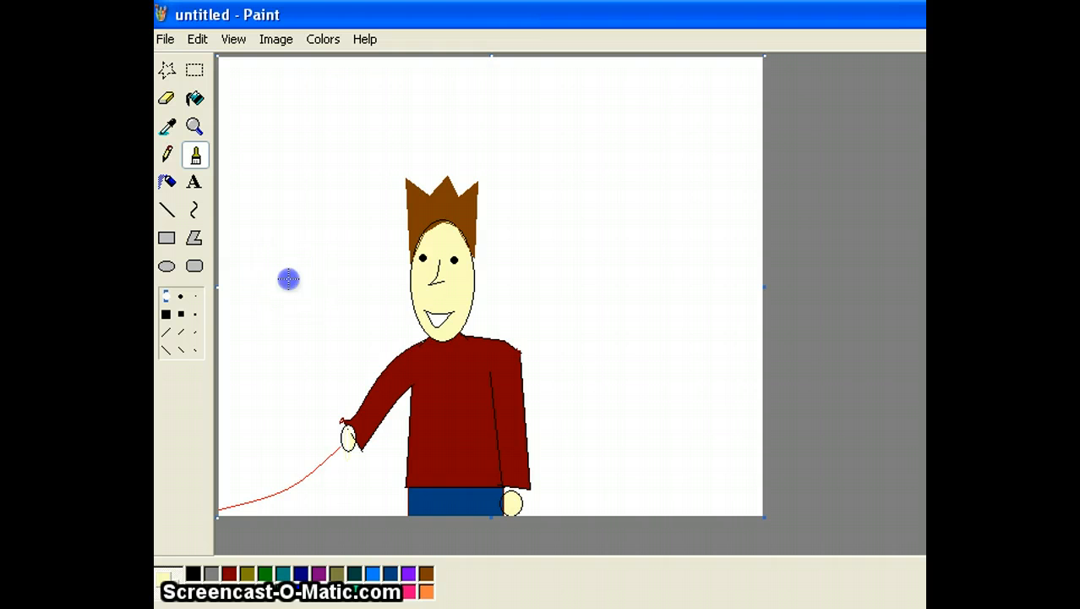
{"action": "left_click", "coordinate": [376, 266]}
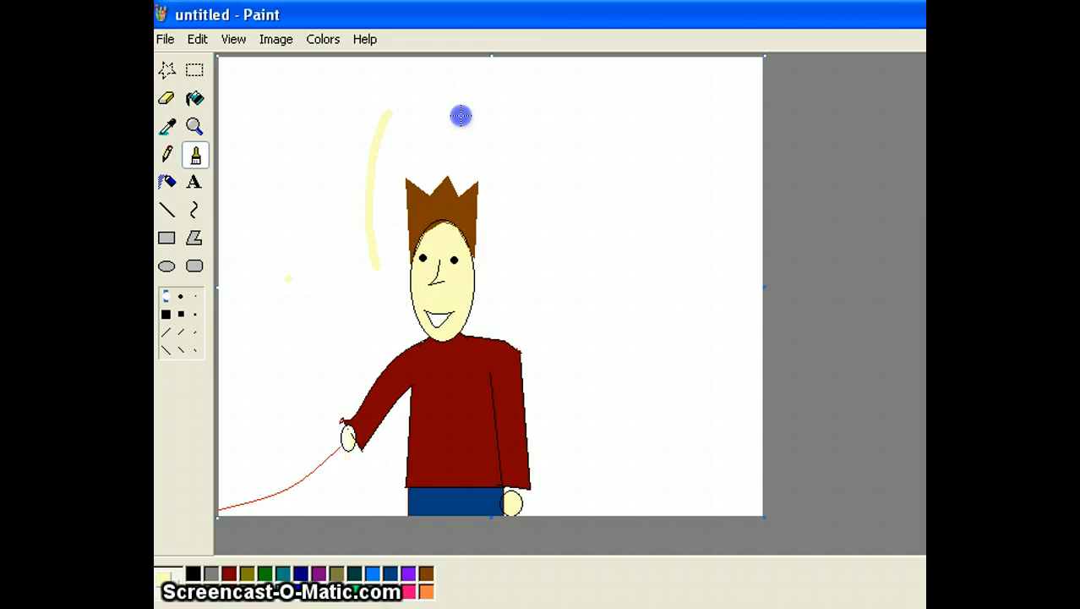
{"action": "mouse_move", "coordinate": [336, 178]}
{"action": "left_mouse_down"}
{"action": "mouse_move", "coordinate": [490, 382]}
{"action": "mouse_move", "coordinate": [658, 415]}
{"action": "mouse_move", "coordinate": [330, 467]}
{"action": "mouse_move", "coordinate": [351, 456]}
{"action": "left_mouse_up"}
{"action": "left_click", "coordinate": [276, 39]}
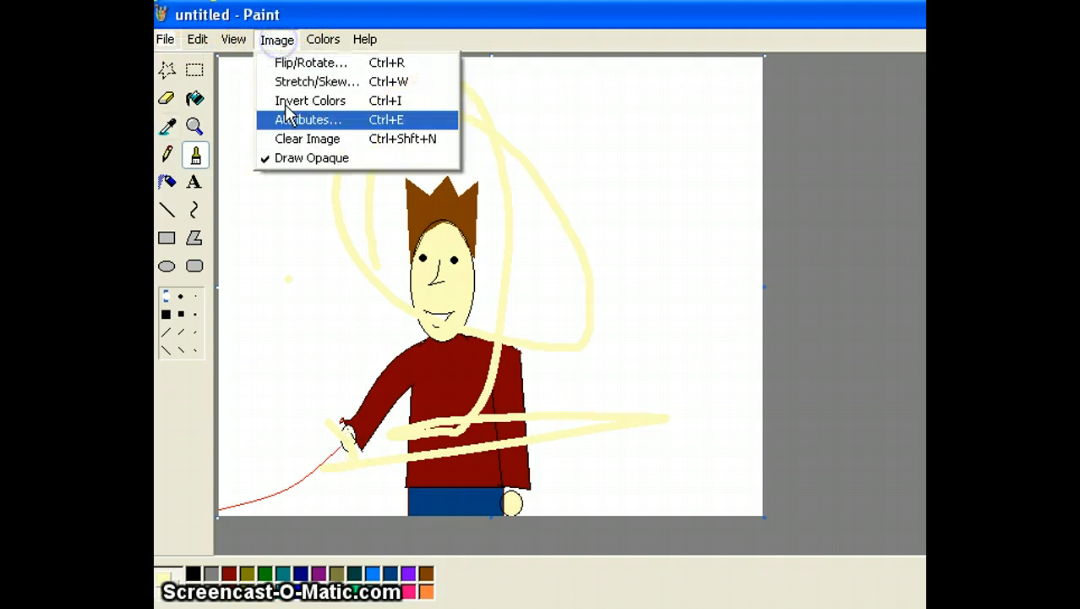
{"action": "left_click", "coordinate": [288, 133]}
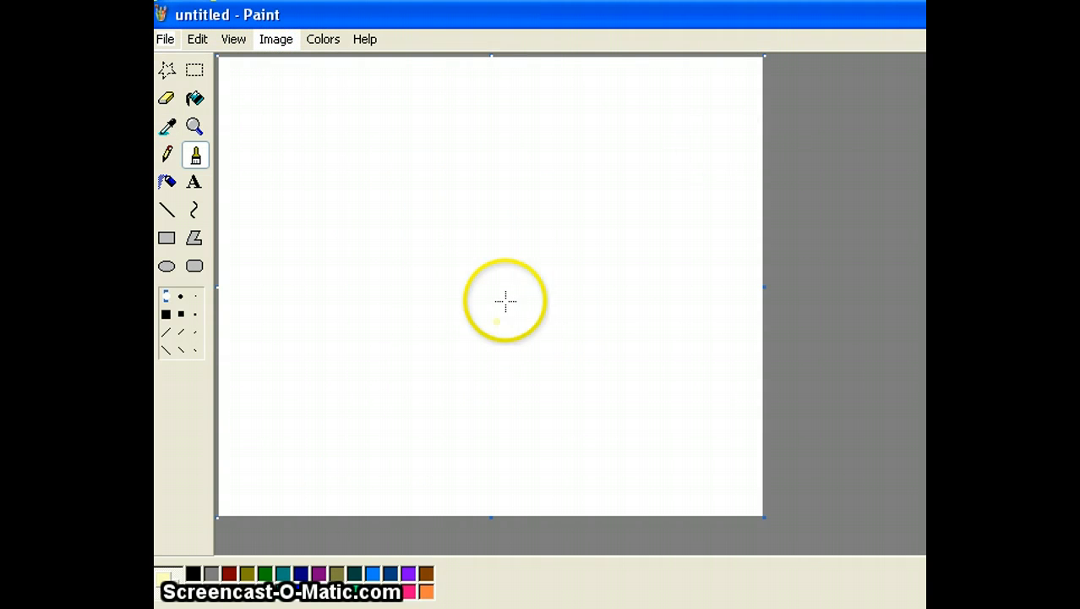